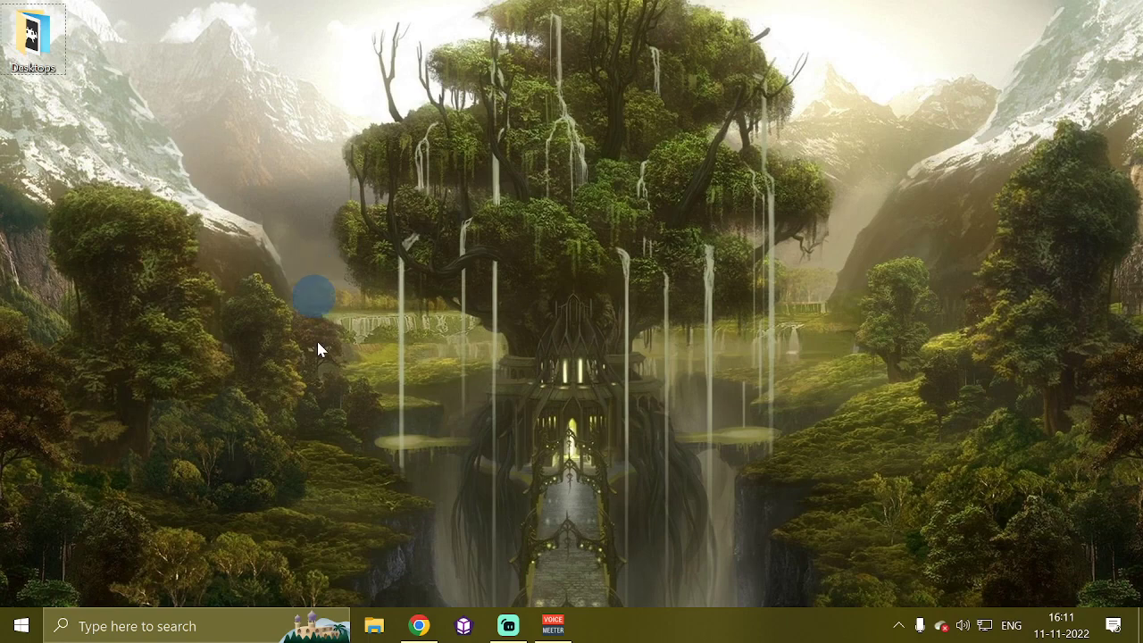
Launch CopperCube and create a New 3D App in a maximized window
{"action": "left_click", "coordinate": [469, 630]}
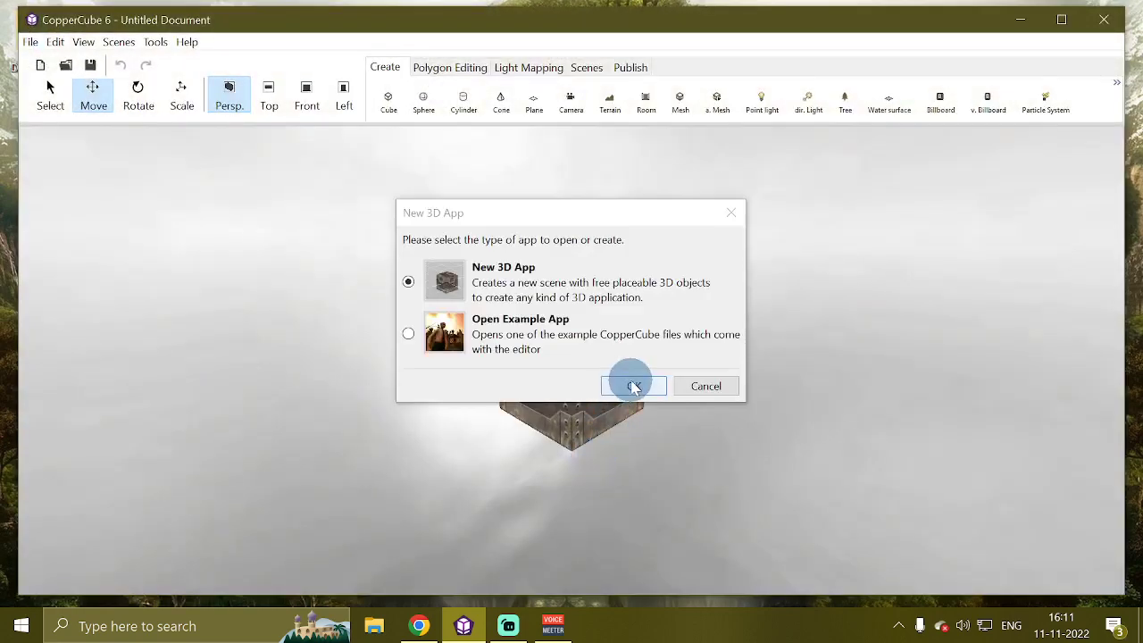
{"action": "left_click", "coordinate": [634, 385]}
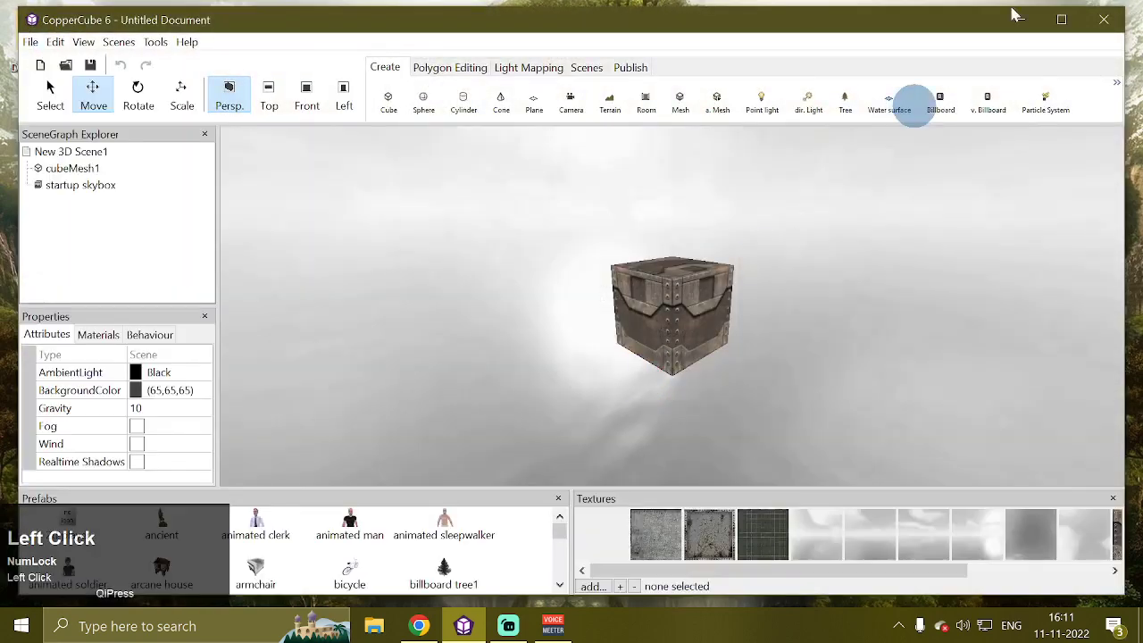
{"action": "left_click", "coordinate": [1064, 25]}
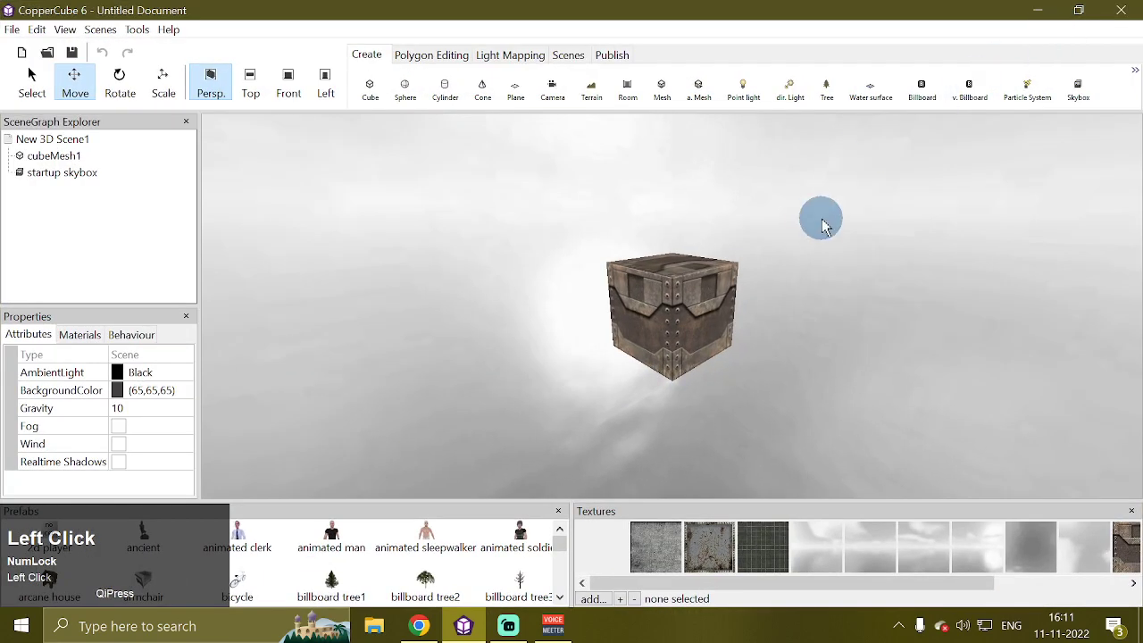
Duplicate the crate cube and move the copy along the X axis to about -21.5
{"action": "left_click", "coordinate": [644, 362]}
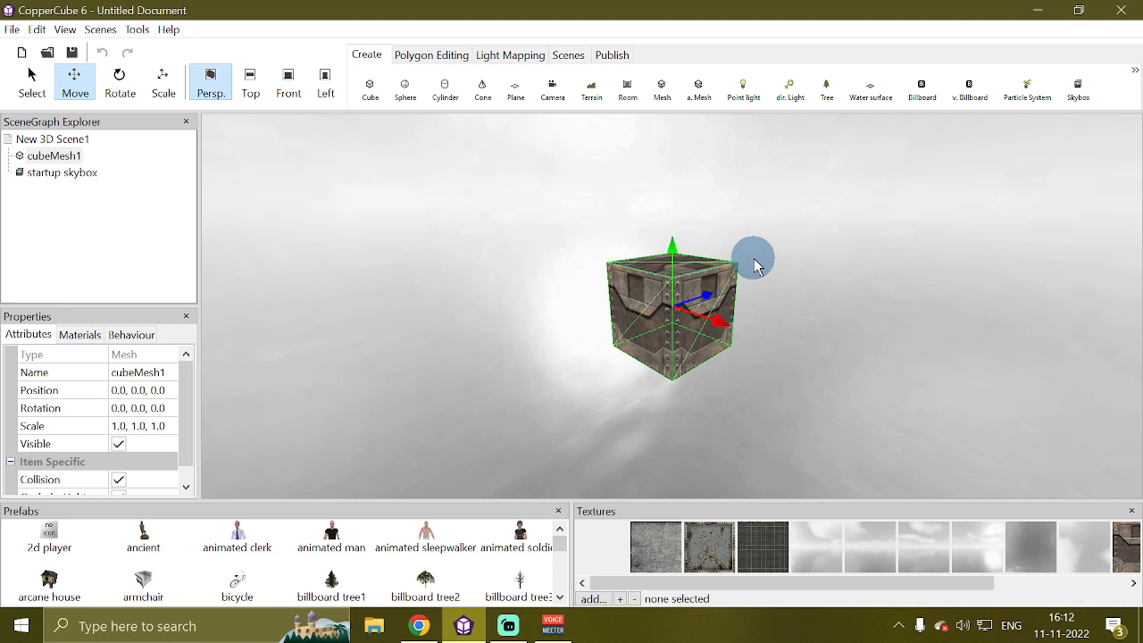
{"action": "key", "text": "ctrl"}
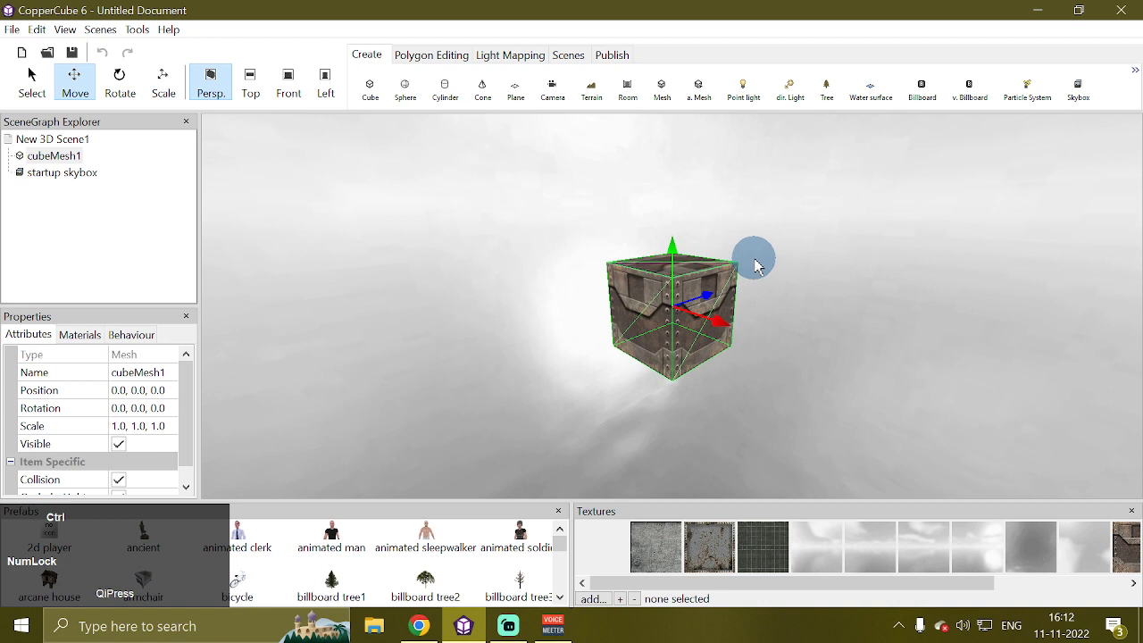
{"action": "key", "text": "ctrl+c"}
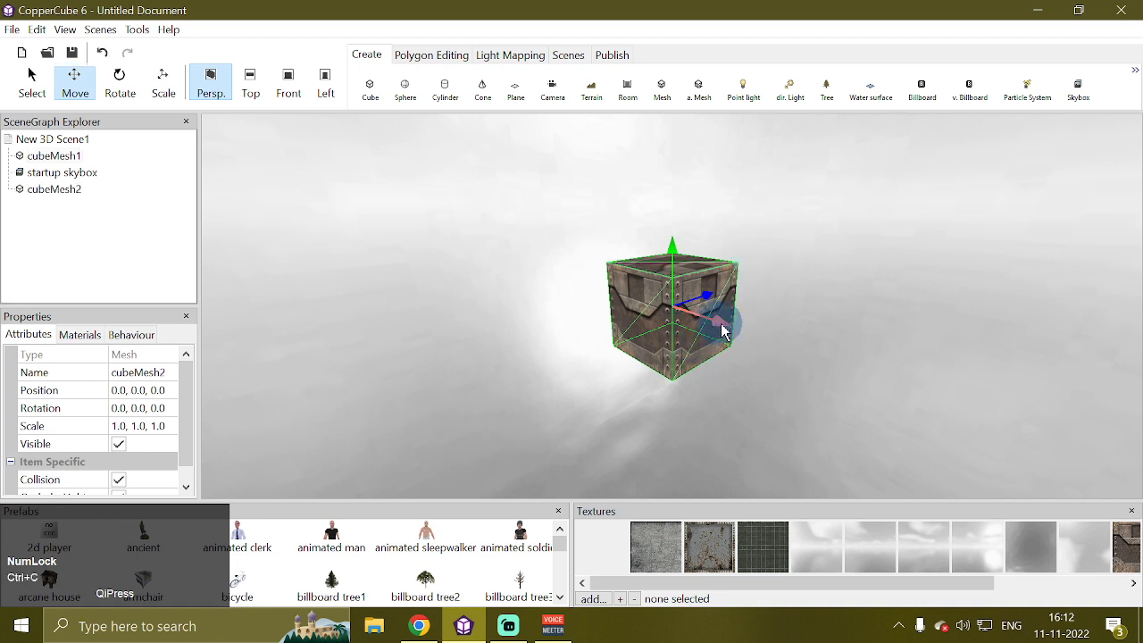
{"action": "left_click_drag", "start_coordinate": [724, 331], "coordinate": [641, 308]}
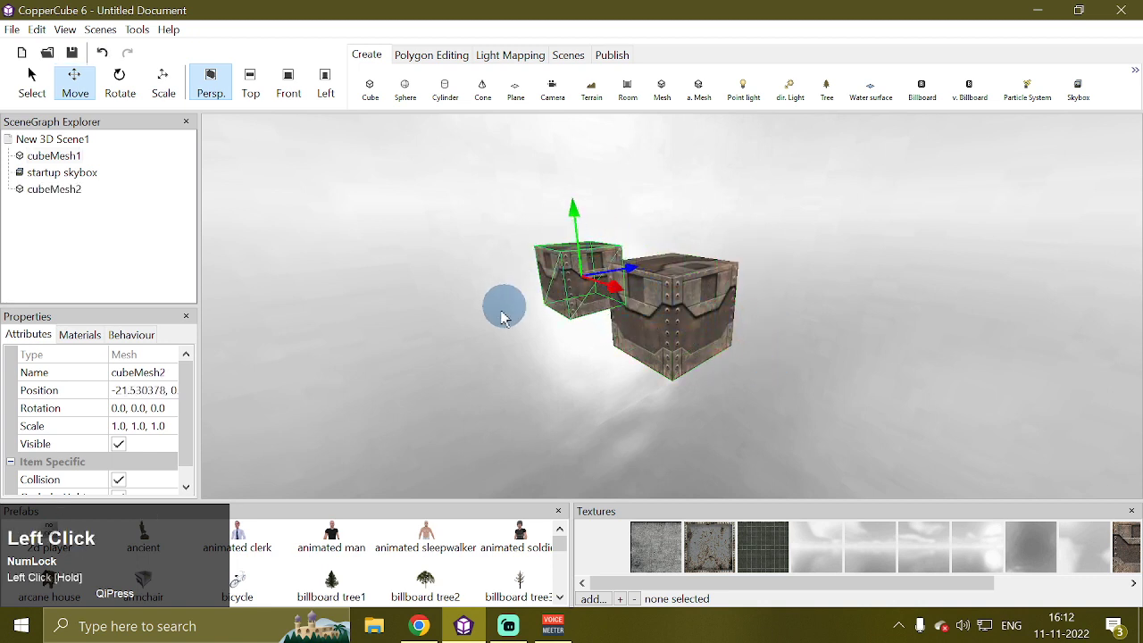
Set the material lighting of the duplicated cube to Dynamic
{"action": "left_click", "coordinate": [79, 334]}
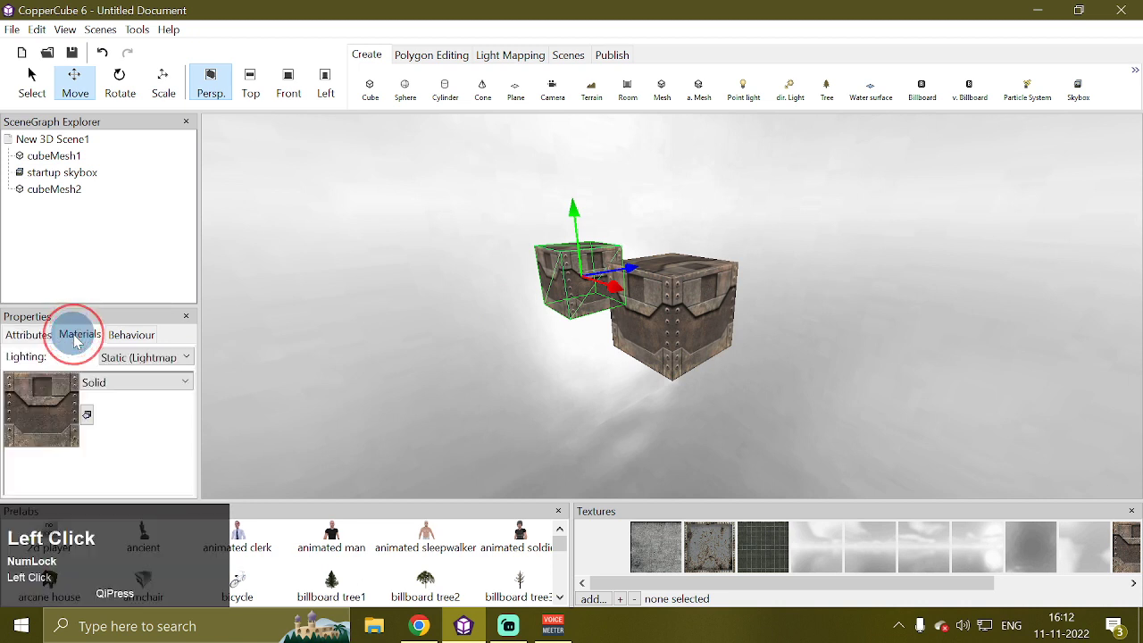
{"action": "left_click", "coordinate": [134, 360]}
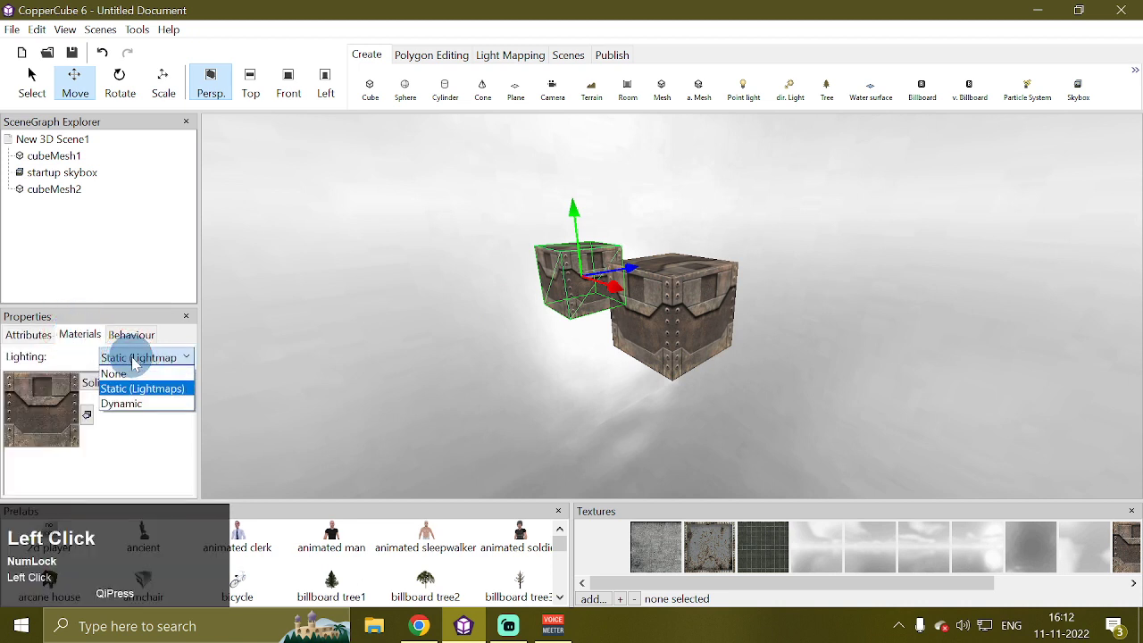
{"action": "left_click", "coordinate": [165, 402]}
{"action": "left_click_drag", "start_coordinate": [443, 287], "coordinate": [467, 295]}
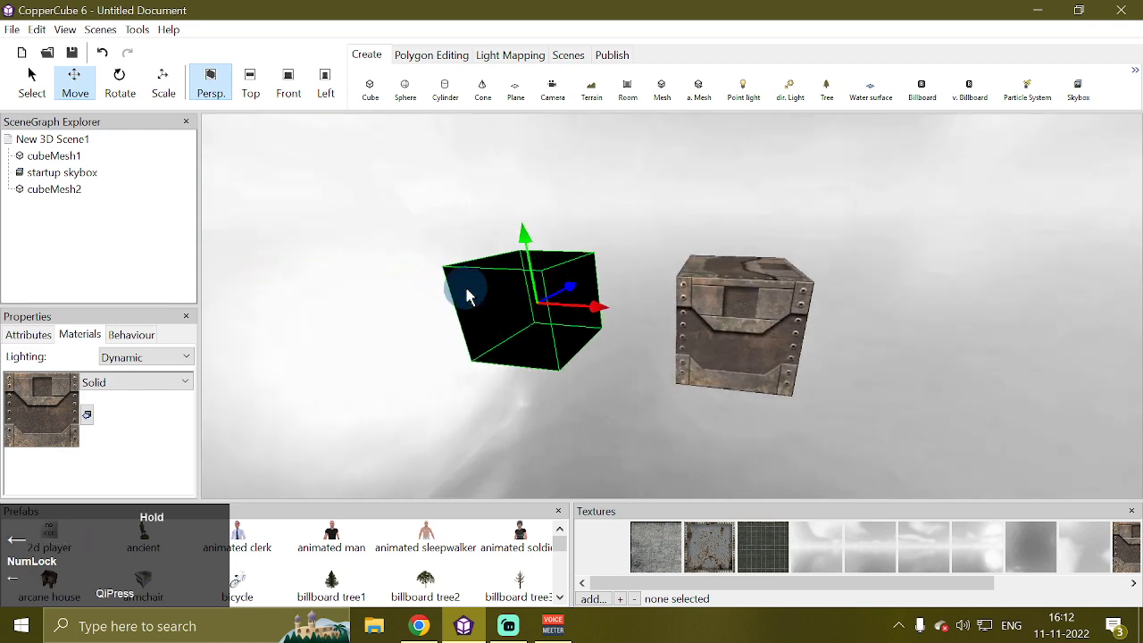
Add a point light and move it along the X axis past the original cube, away from the duplicate
{"action": "left_click", "coordinate": [742, 86]}
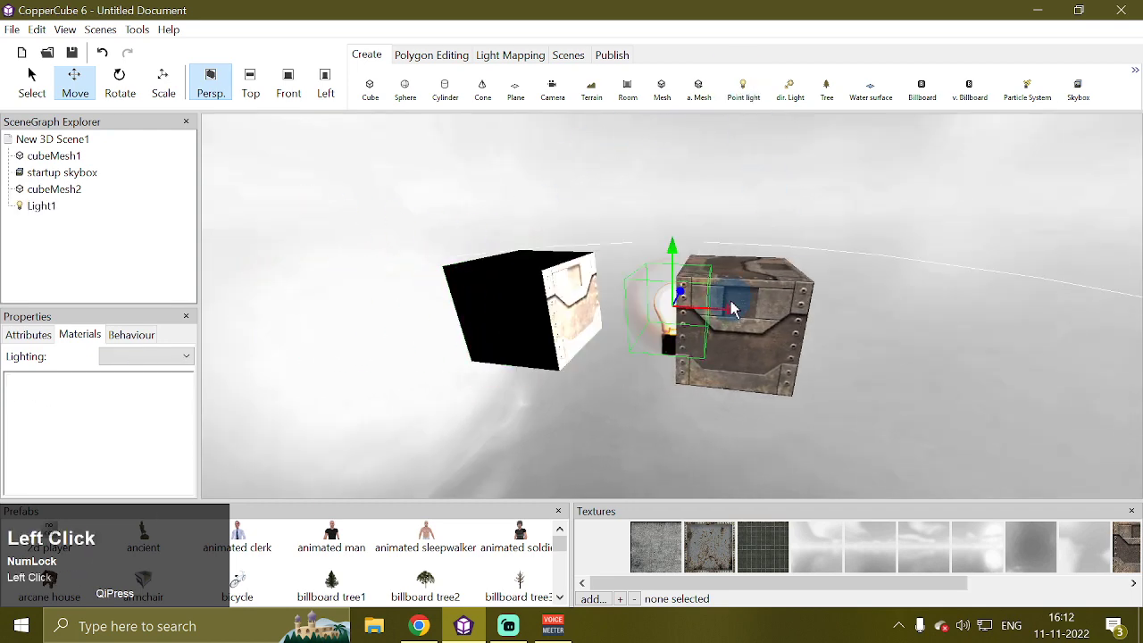
{"action": "left_click_drag", "start_coordinate": [731, 312], "coordinate": [684, 308]}
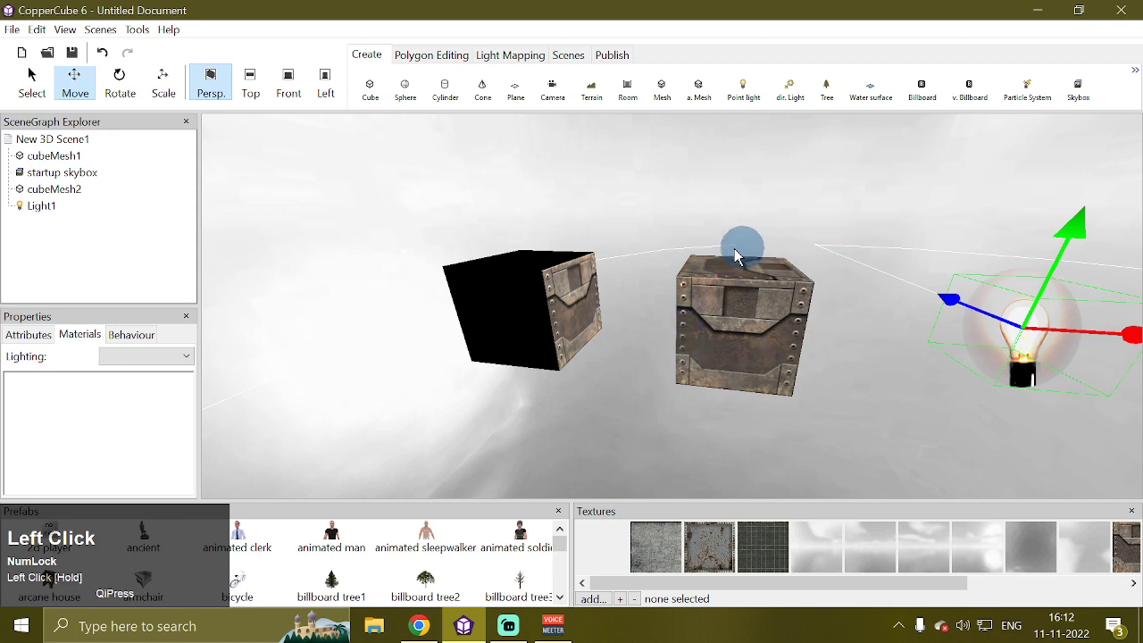
{"action": "left_click", "coordinate": [761, 293]}
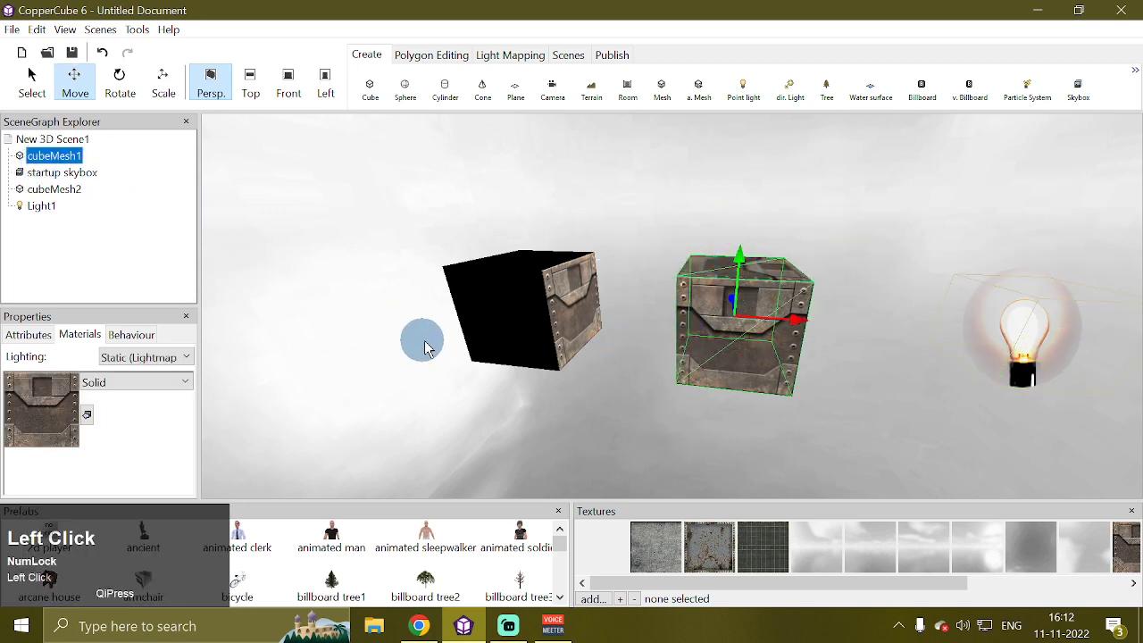
{"action": "left_click", "coordinate": [1021, 342]}
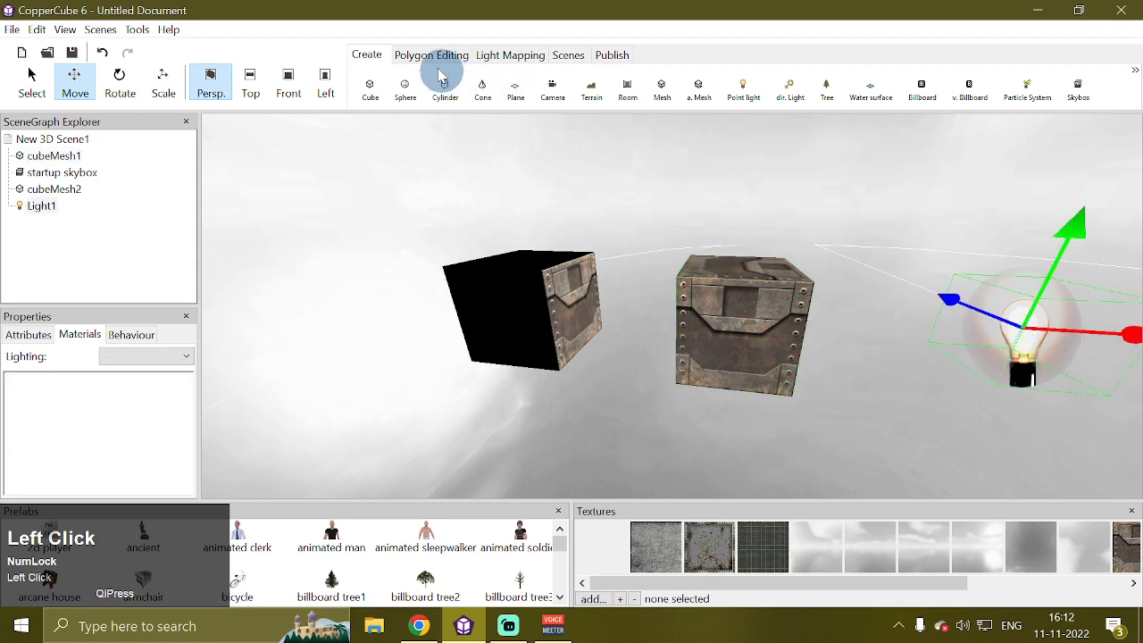
Raise the light mapping resolution and calculate the lightmaps of the whole scene in Shadows mode
{"action": "left_click", "coordinate": [509, 54]}
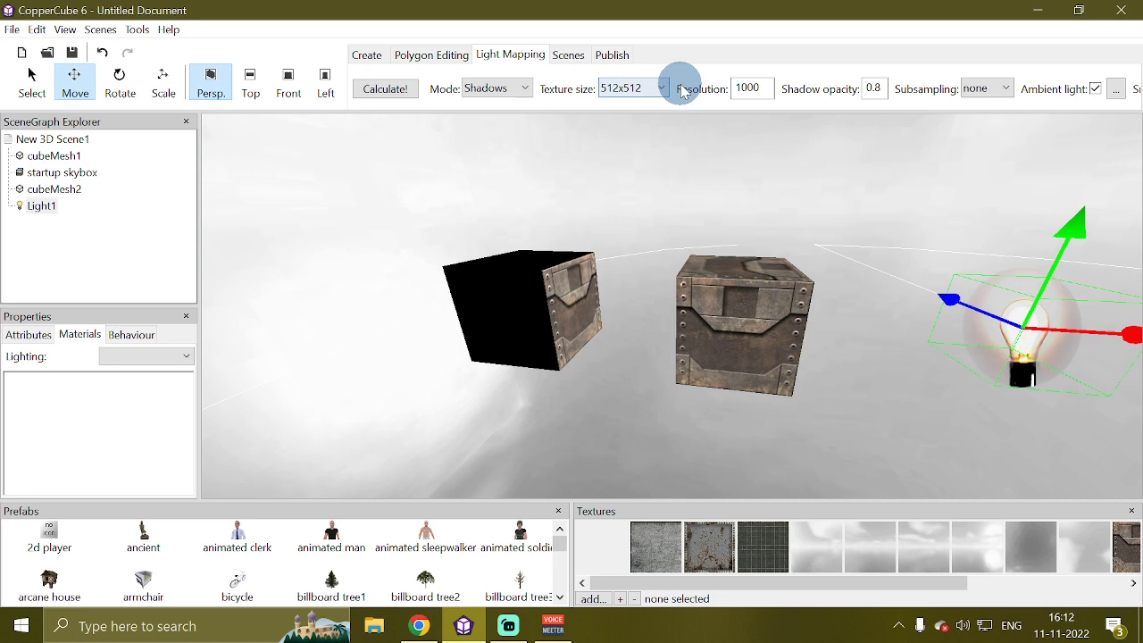
{"action": "left_click", "coordinate": [757, 87]}
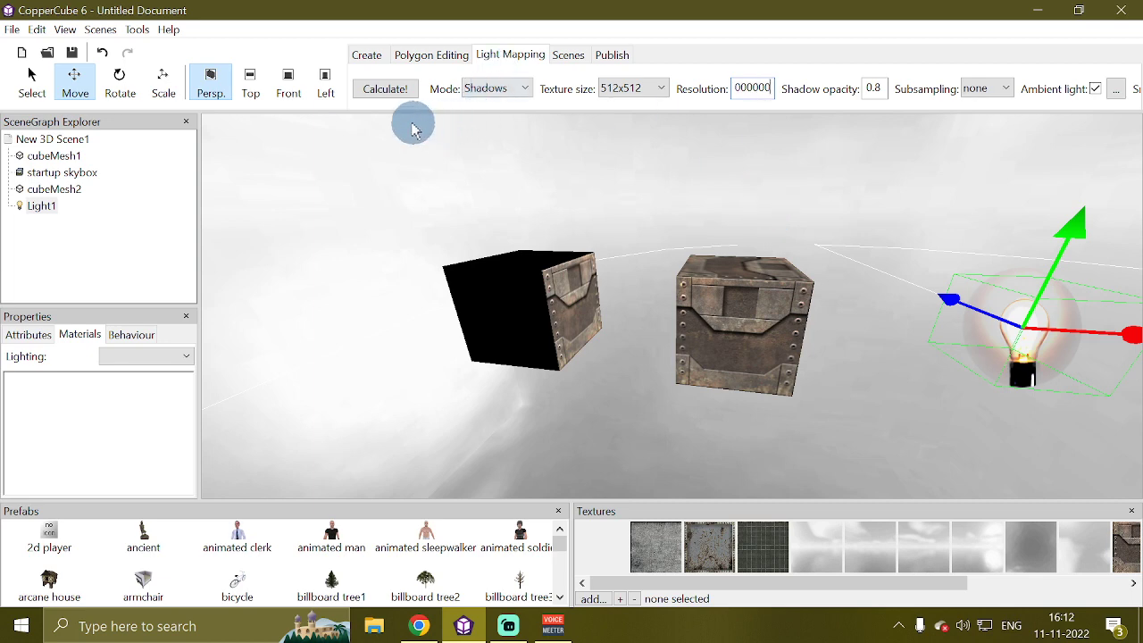
{"action": "left_click", "coordinate": [386, 89]}
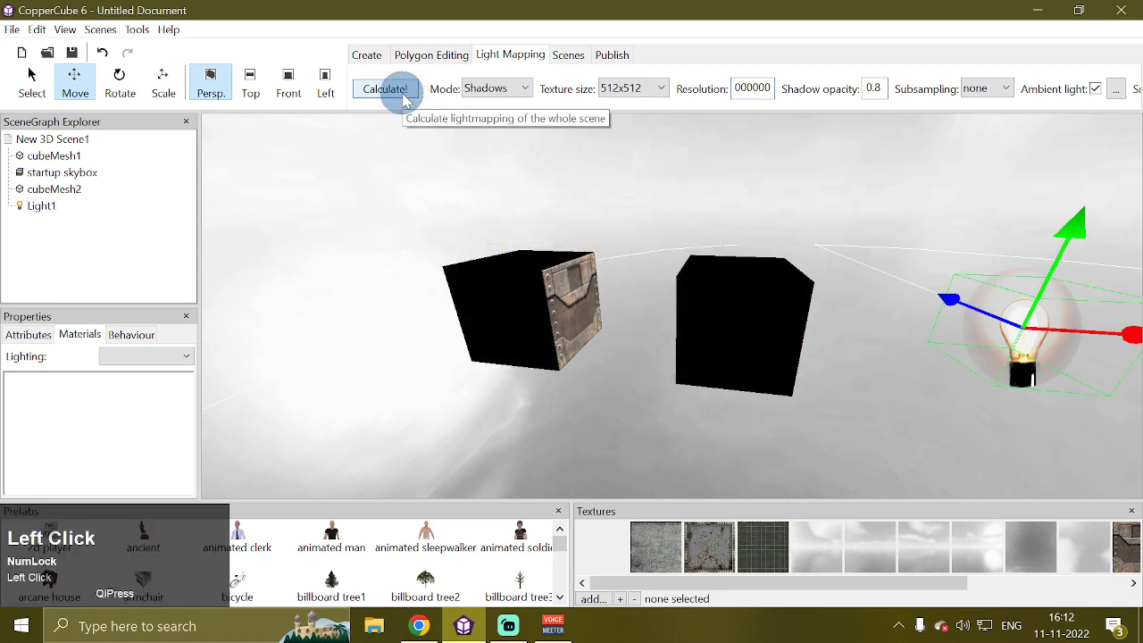
Move the point light along the X axis past both cubes, to the far side of the duplicated cube
{"action": "left_click", "coordinate": [681, 231]}
{"action": "left_click_drag", "start_coordinate": [680, 230], "coordinate": [598, 183]}
{"action": "left_click", "coordinate": [598, 183]}
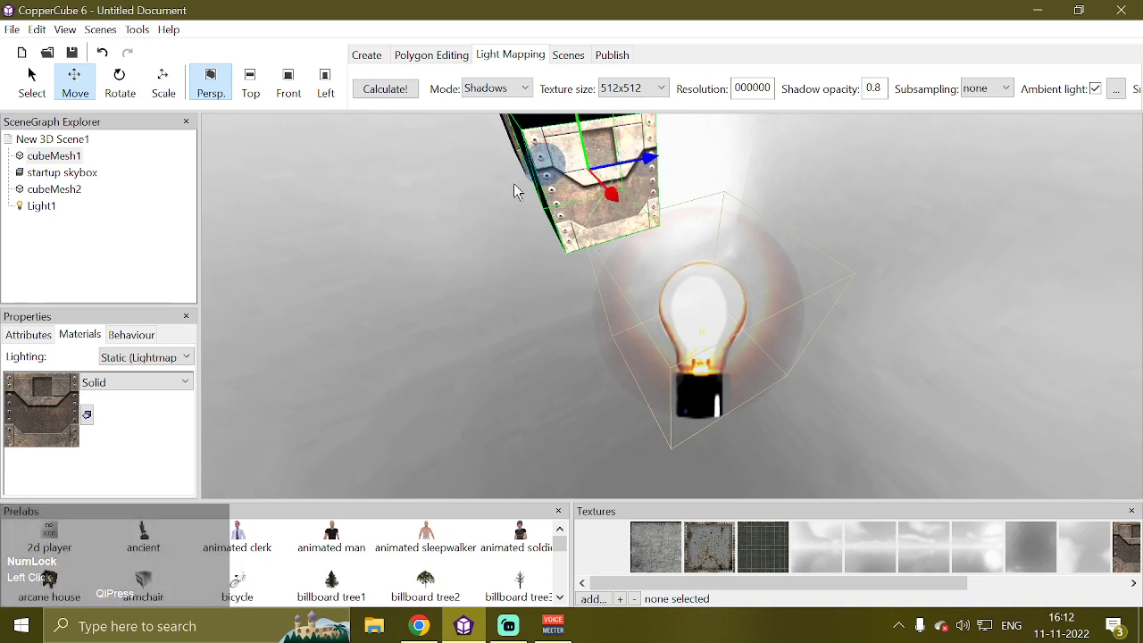
{"action": "key", "text": "Left"}
{"action": "left_click", "coordinate": [549, 193]}
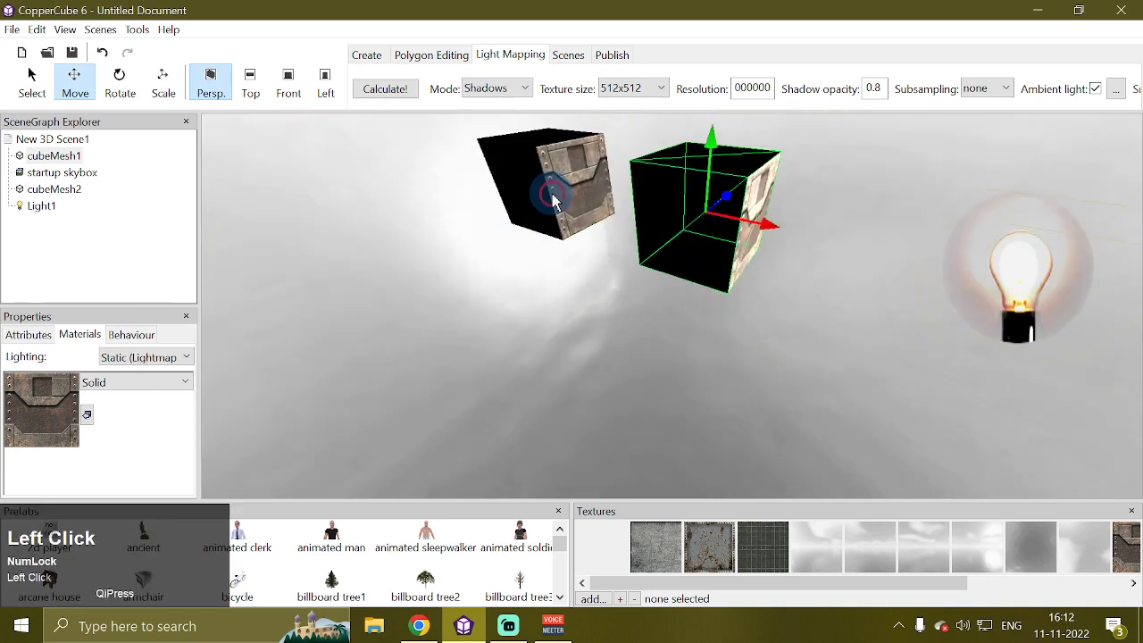
{"action": "left_click", "coordinate": [1019, 329]}
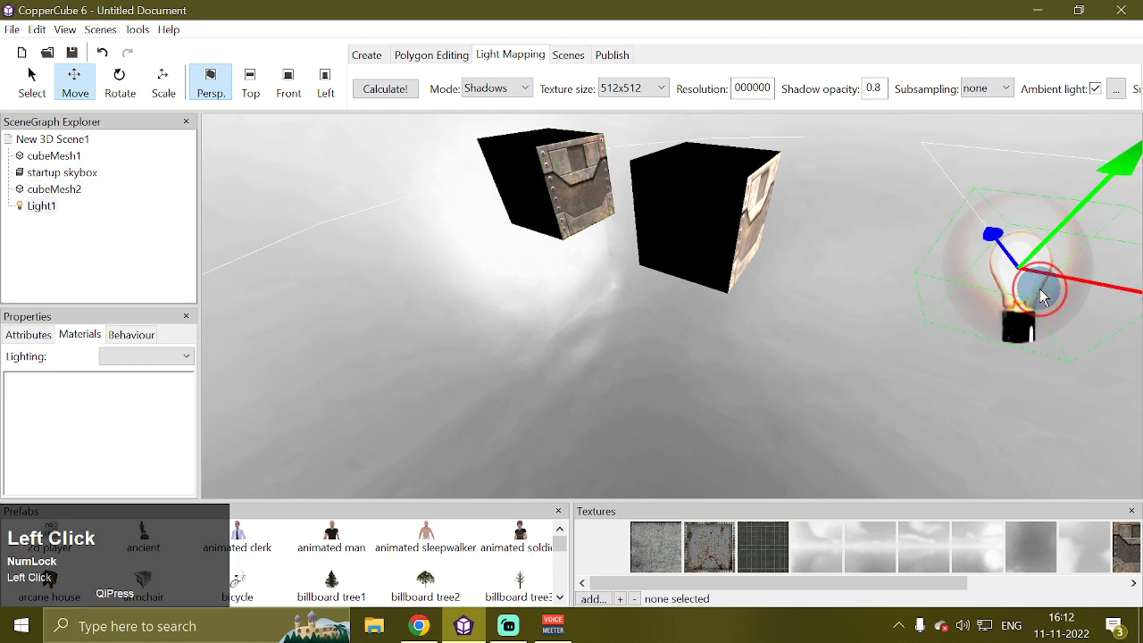
{"action": "left_click_drag", "start_coordinate": [1106, 295], "coordinate": [743, 248]}
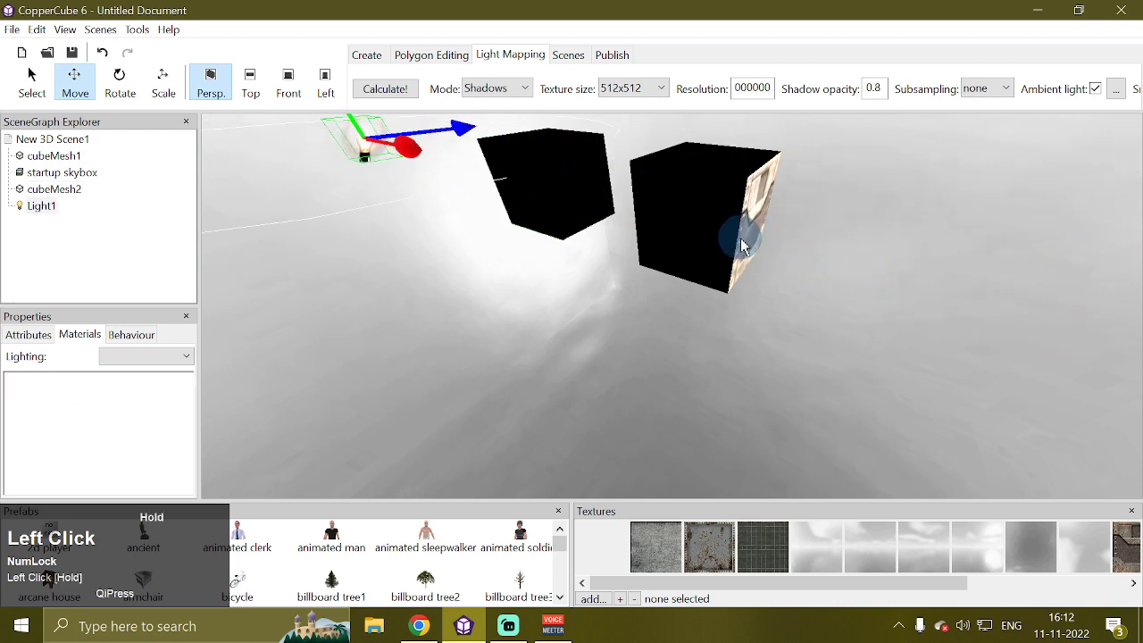
Inspect both cubes from other angles and move the point light along the X axis closer to the dynamic cube
{"action": "left_click", "coordinate": [523, 187]}
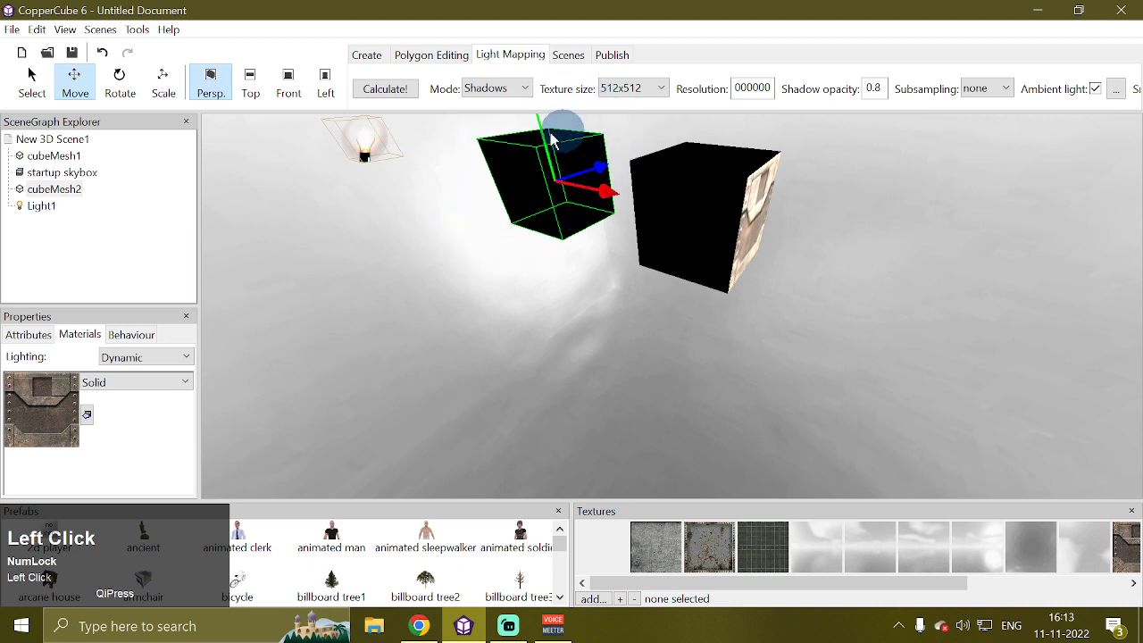
{"action": "key", "text": "Right"}
{"action": "key", "text": "Right"}
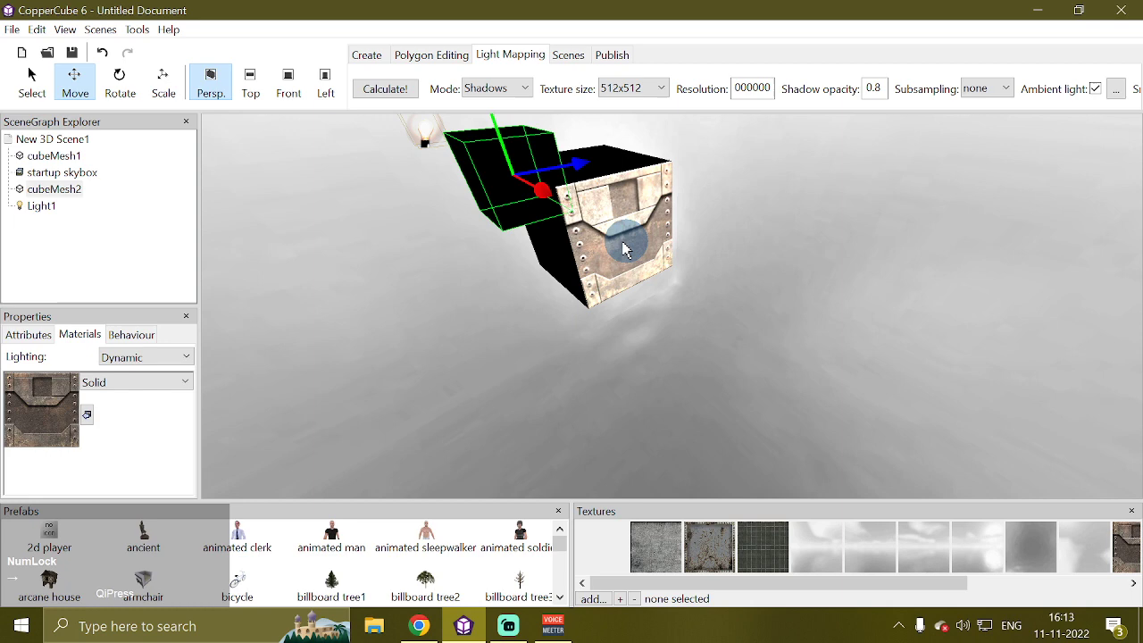
{"action": "left_click_drag", "start_coordinate": [611, 265], "coordinate": [569, 297]}
{"action": "key", "text": "Left"}
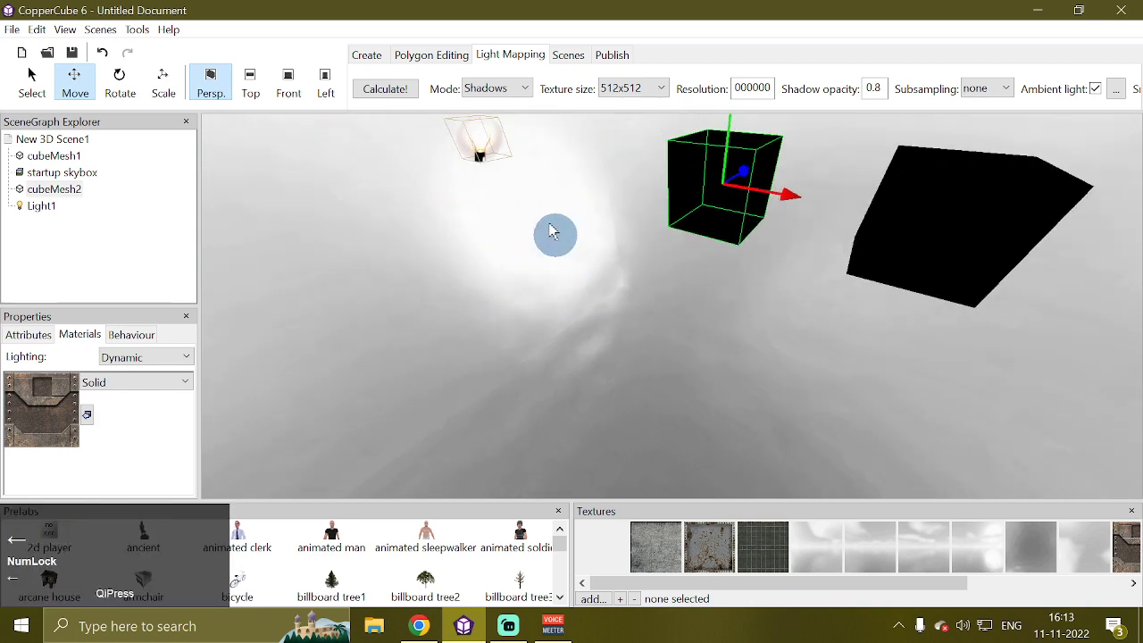
{"action": "left_click", "coordinate": [494, 147]}
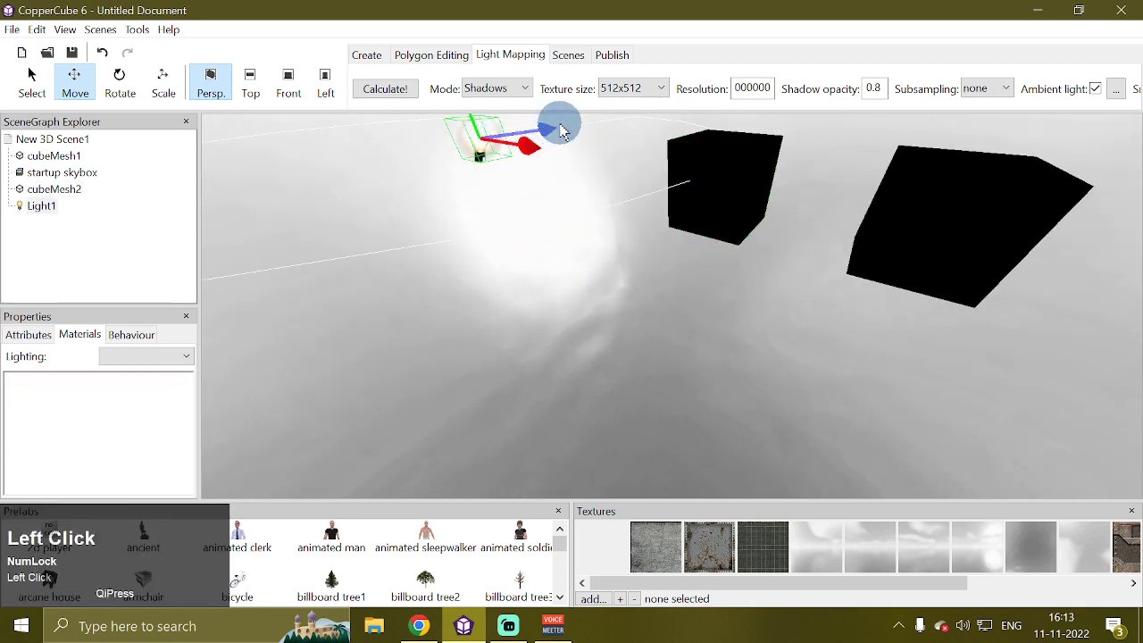
{"action": "left_click_drag", "start_coordinate": [528, 153], "coordinate": [703, 235]}
Shift the point light along the X axis slightly away from the dynamic cube
{"action": "left_click", "coordinate": [1005, 201]}
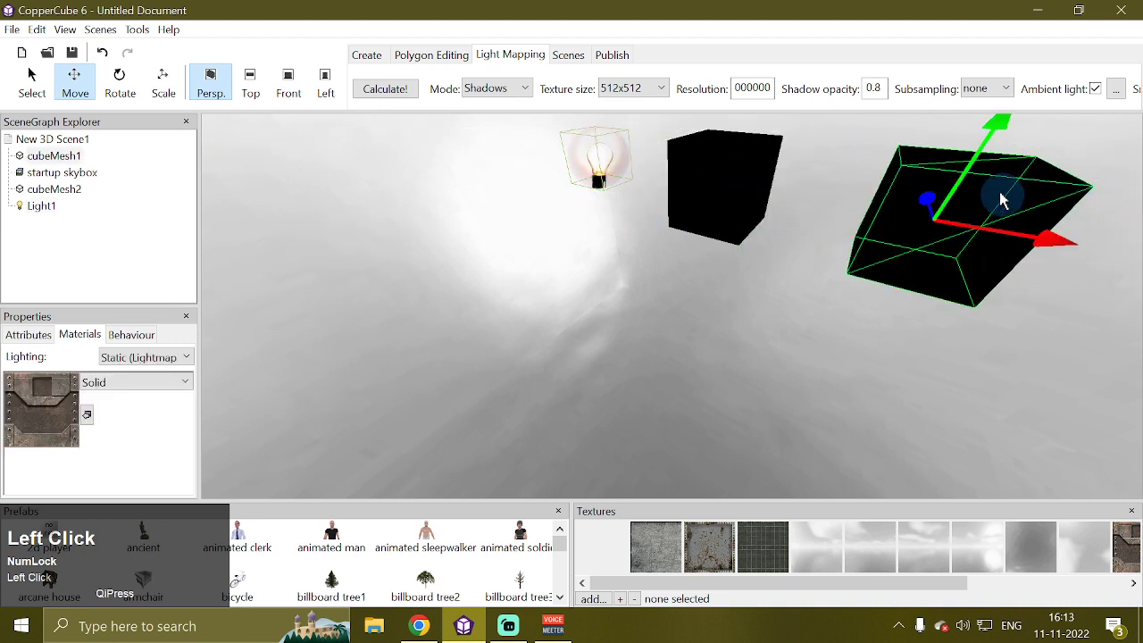
{"action": "left_click", "coordinate": [605, 183]}
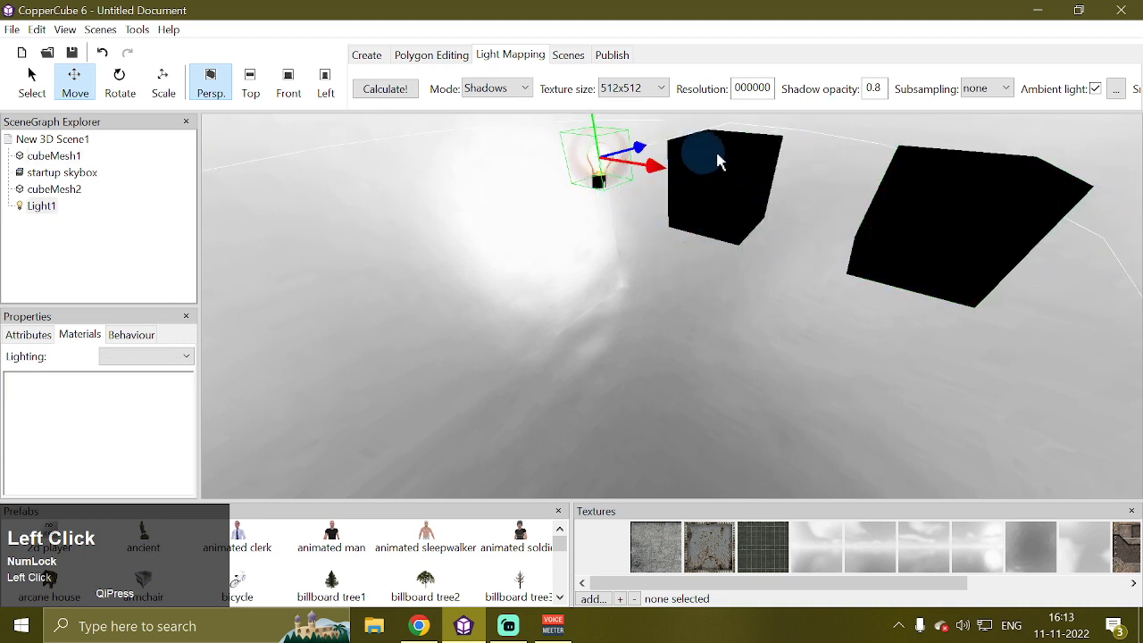
{"action": "left_click", "coordinate": [746, 161]}
{"action": "left_click", "coordinate": [610, 161]}
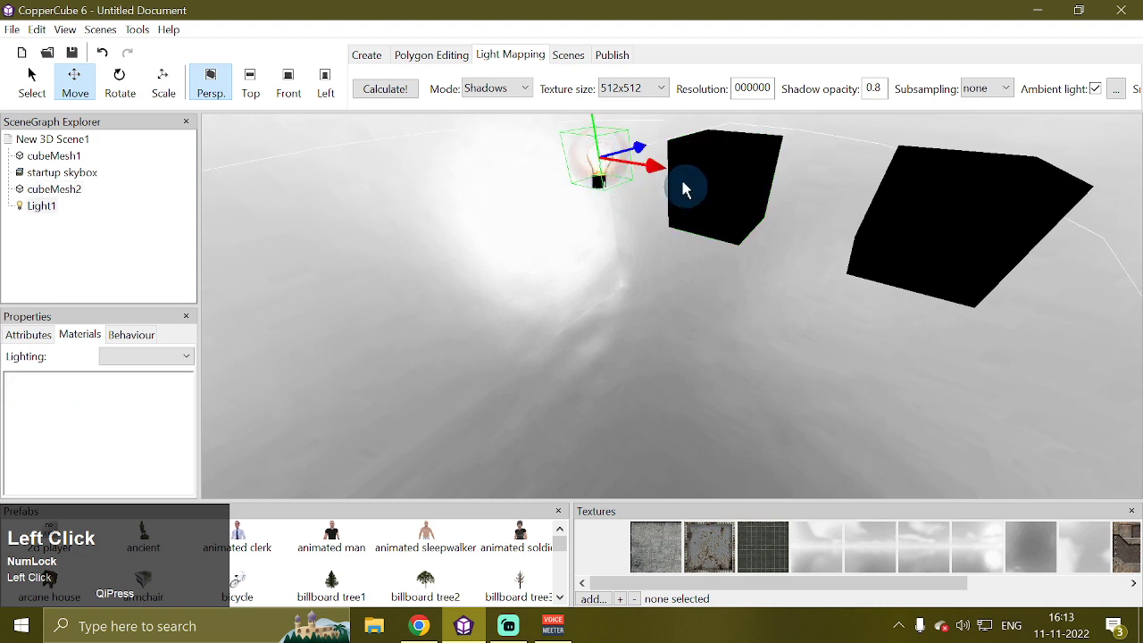
{"action": "left_click_drag", "start_coordinate": [659, 175], "coordinate": [766, 186]}
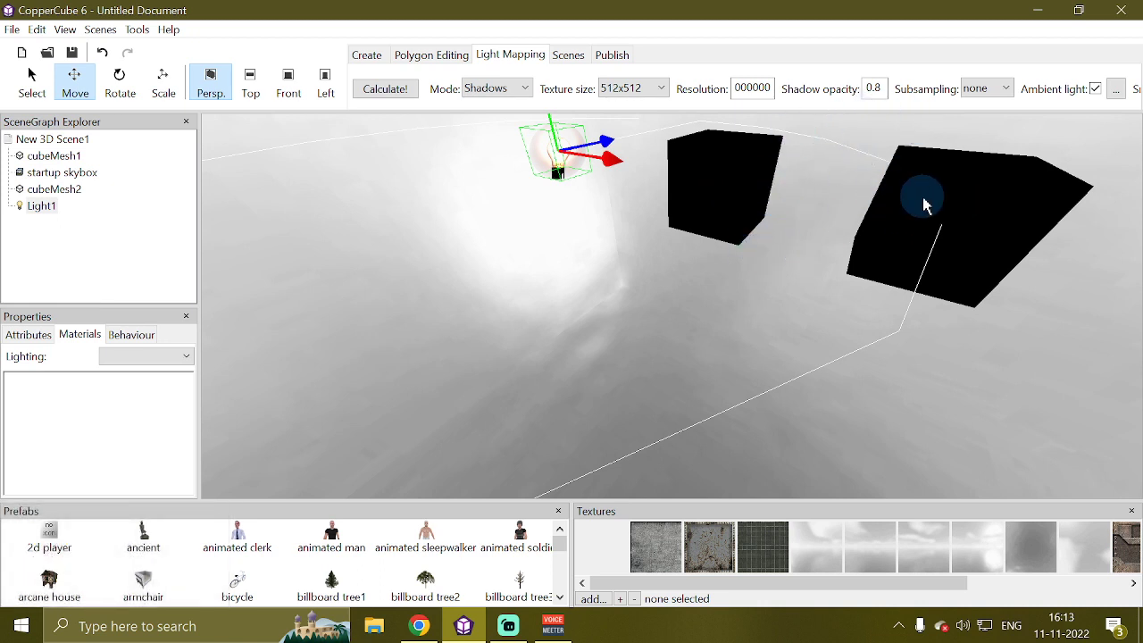
Set the position of the duplicated dynamic cube to 0.0, 0.0, 0.0 so it overlaps the original cube
{"action": "left_click", "coordinate": [737, 183]}
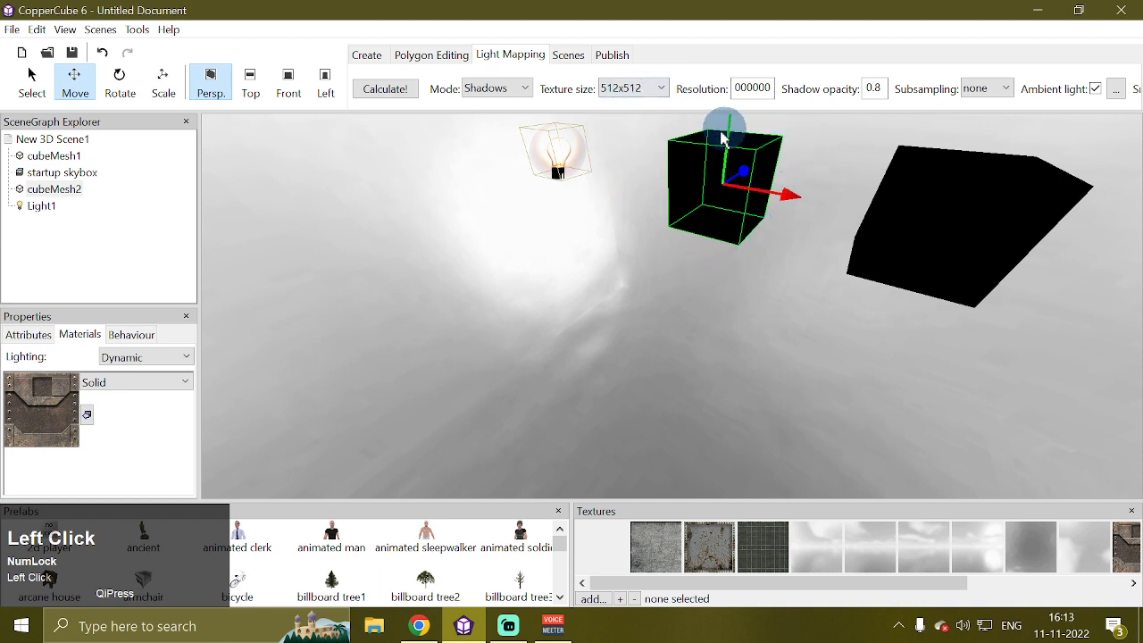
{"action": "left_click", "coordinate": [29, 334]}
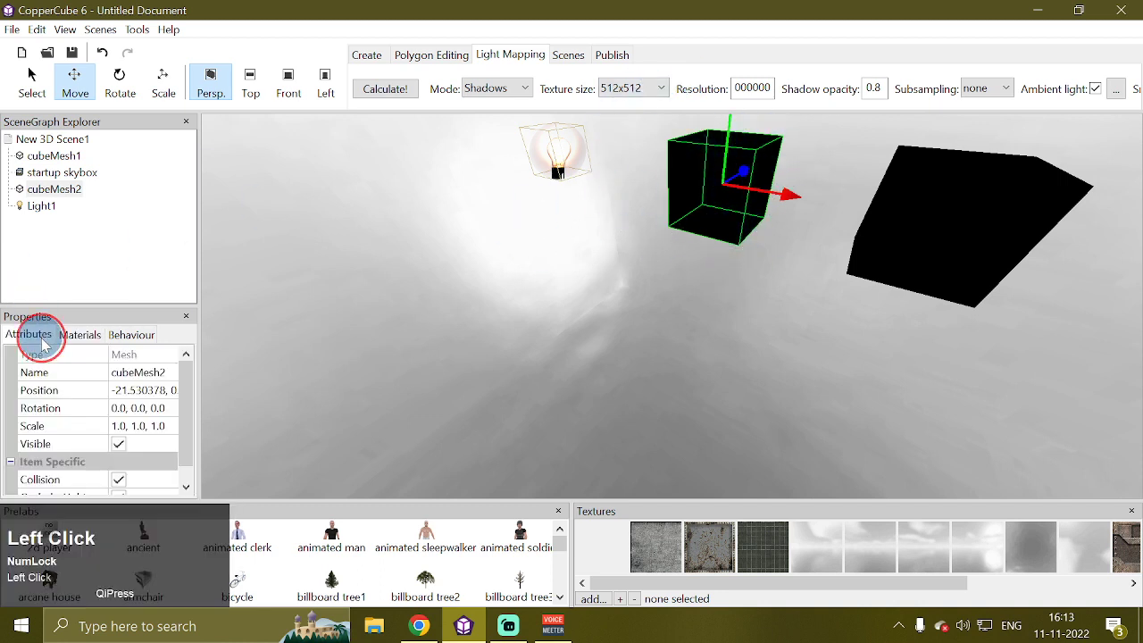
{"action": "left_click", "coordinate": [130, 390]}
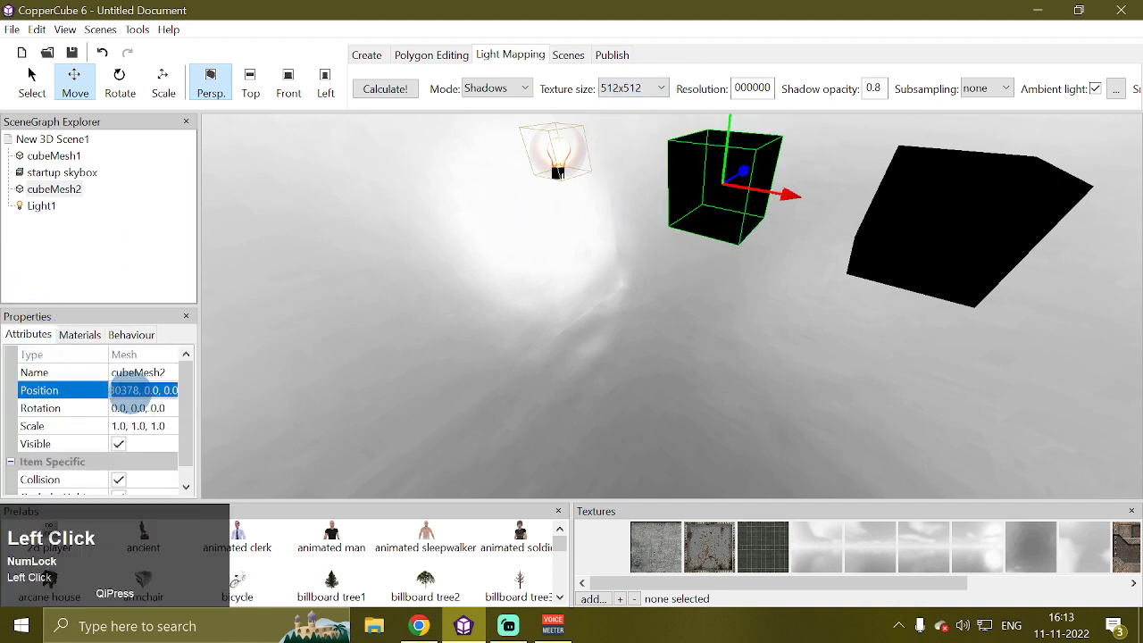
{"action": "key", "text": "Return"}
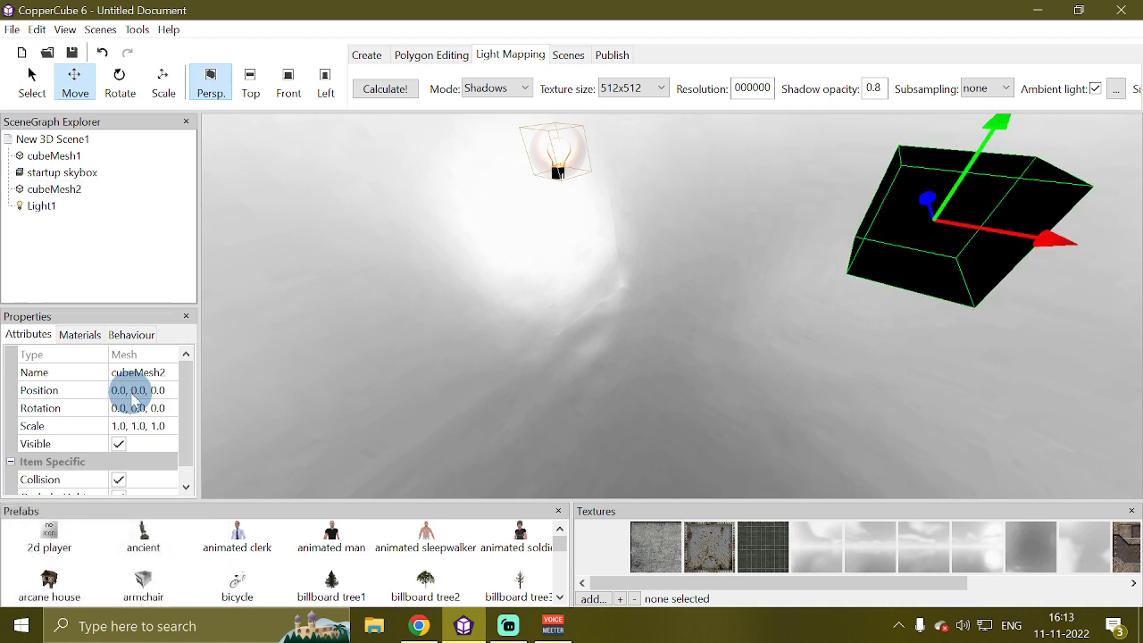
{"action": "left_click_drag", "start_coordinate": [804, 403], "coordinate": [759, 271]}
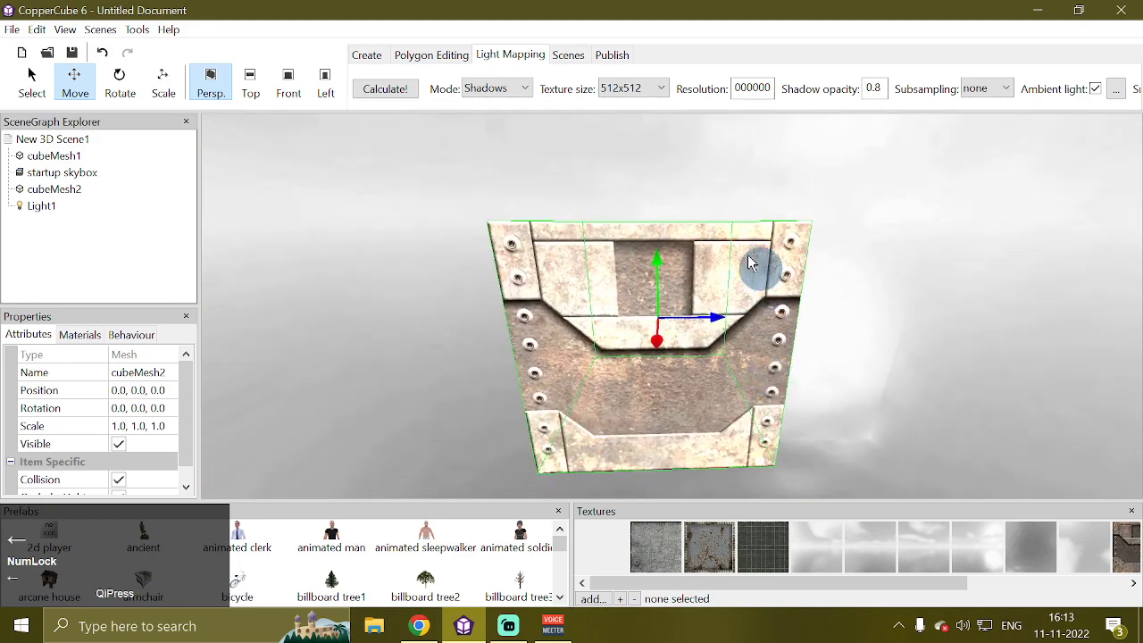
{"action": "left_click_drag", "start_coordinate": [429, 299], "coordinate": [127, 235]}
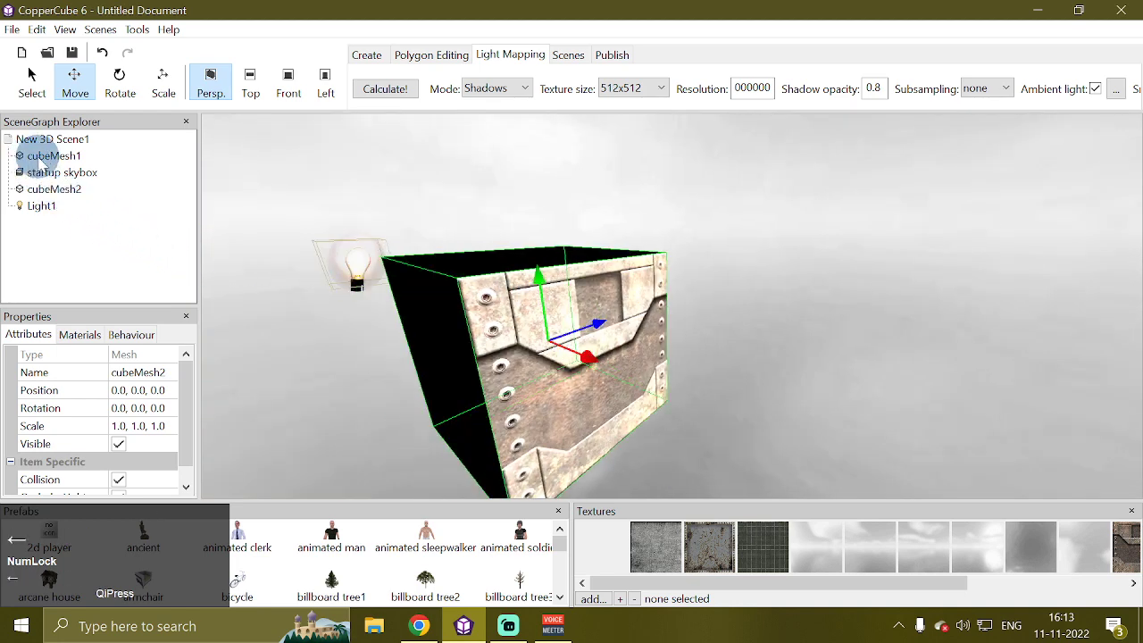
Set the material type of the original cube, cubeMesh1, to Transparent (add) and deselect the cube
{"action": "left_click", "coordinate": [49, 188]}
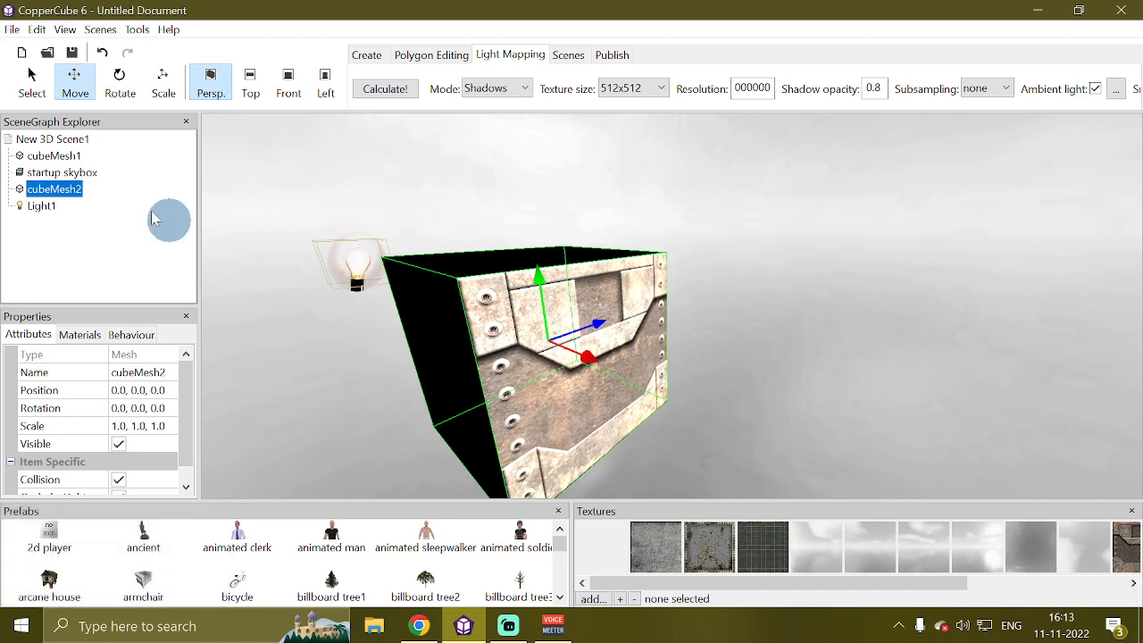
{"action": "left_click", "coordinate": [63, 158]}
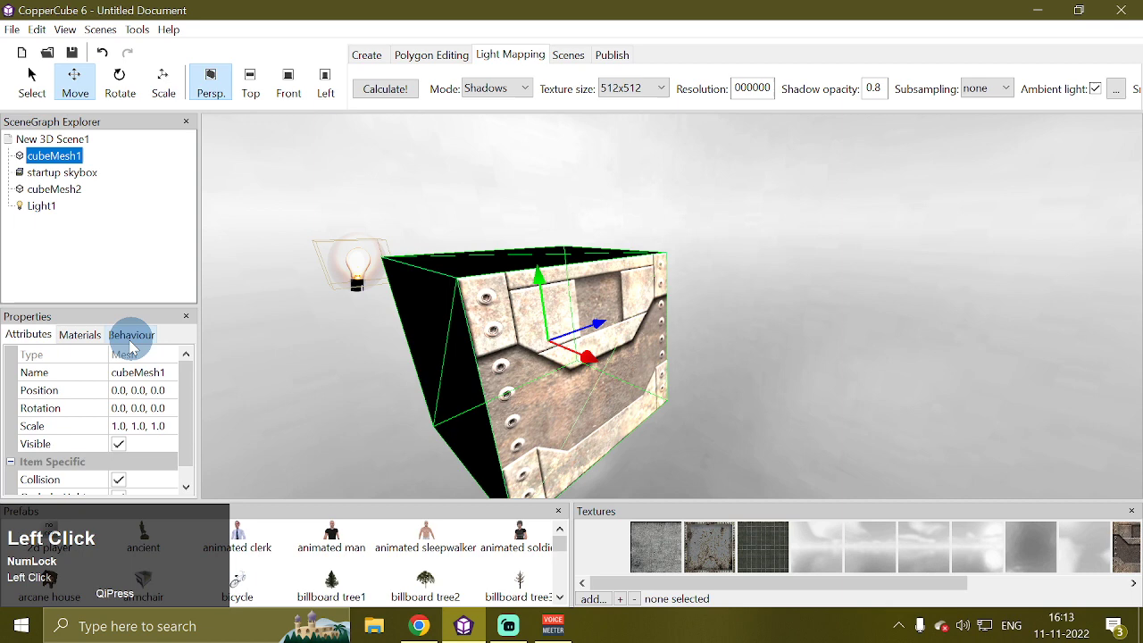
{"action": "left_click", "coordinate": [88, 337]}
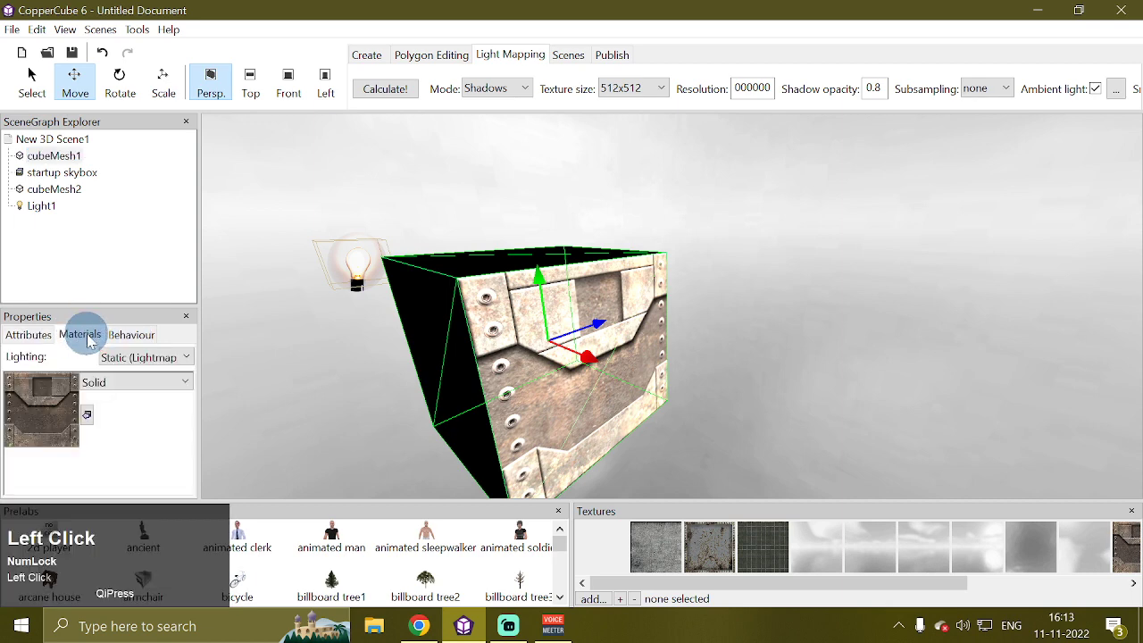
{"action": "left_click", "coordinate": [156, 384]}
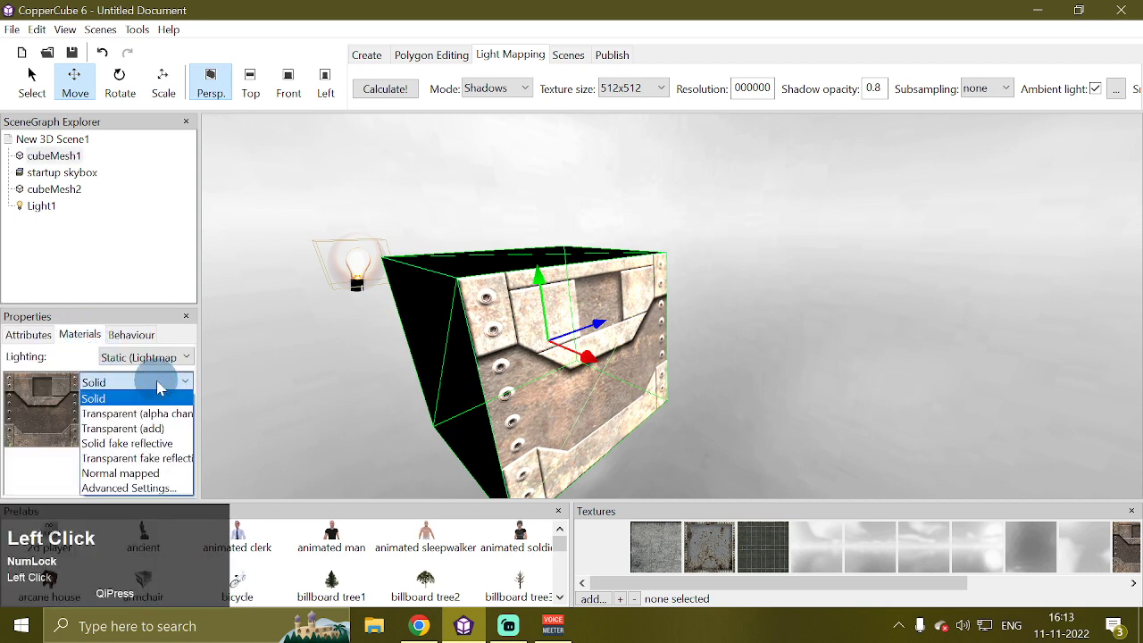
{"action": "left_click", "coordinate": [155, 429]}
{"action": "left_click", "coordinate": [575, 205]}
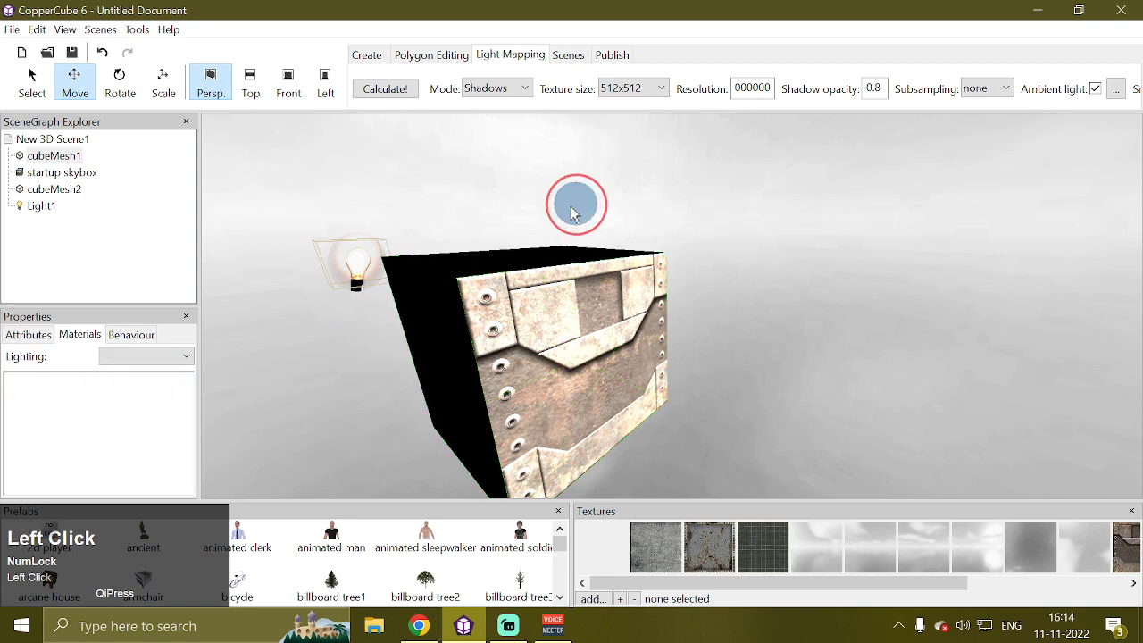
Move the point light along the X axis to the opposite side of the overlapping cubes
{"action": "left_click", "coordinate": [351, 281]}
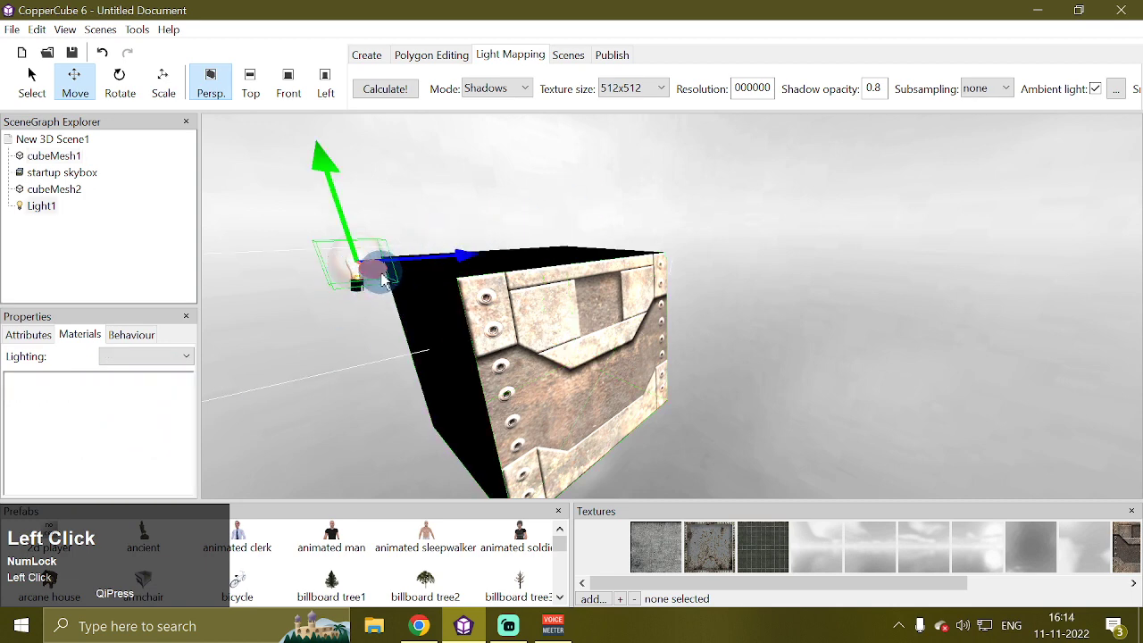
{"action": "left_click_drag", "start_coordinate": [384, 280], "coordinate": [724, 184]}
{"action": "left_click_drag", "start_coordinate": [576, 343], "coordinate": [585, 356]}
{"action": "key", "text": "Down"}
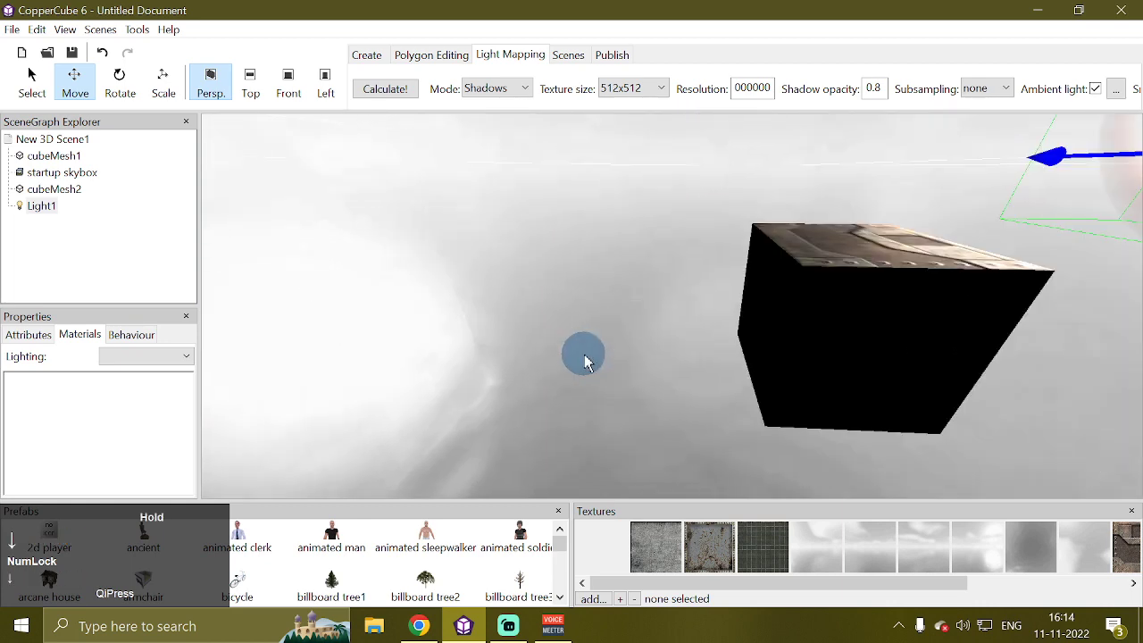
{"action": "scroll", "coordinate": [585, 362], "scroll_direction": "down", "scroll_amount": 5}
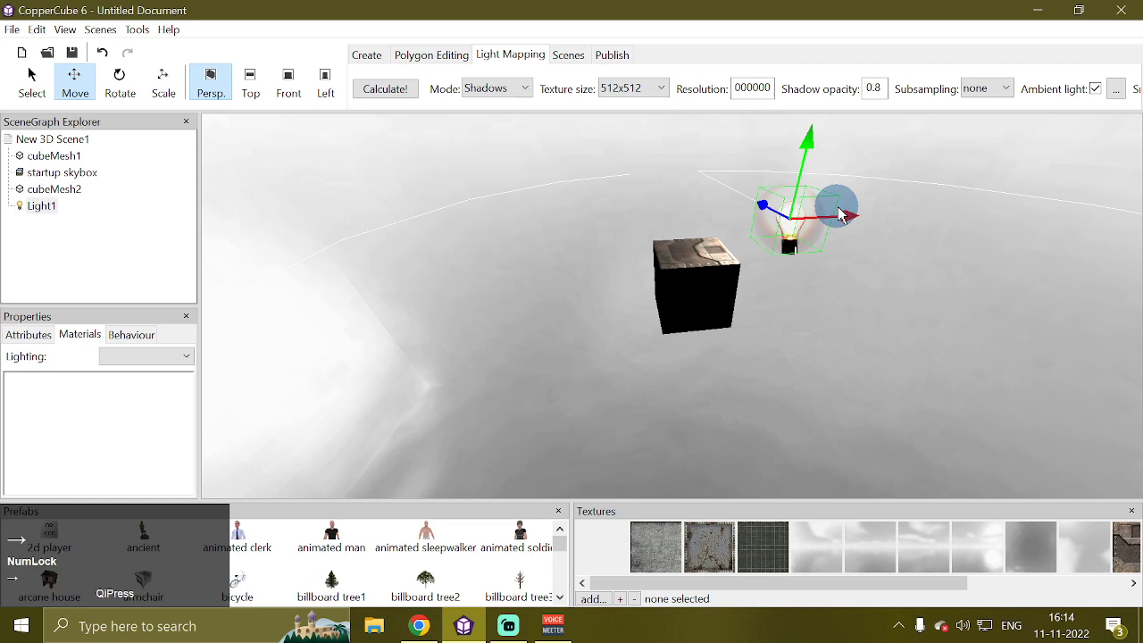
Move the point light back along the X axis past the overlapping cubes and shift it slightly along the Z axis
{"action": "left_click_drag", "start_coordinate": [848, 228], "coordinate": [650, 301]}
{"action": "key", "text": "Left"}
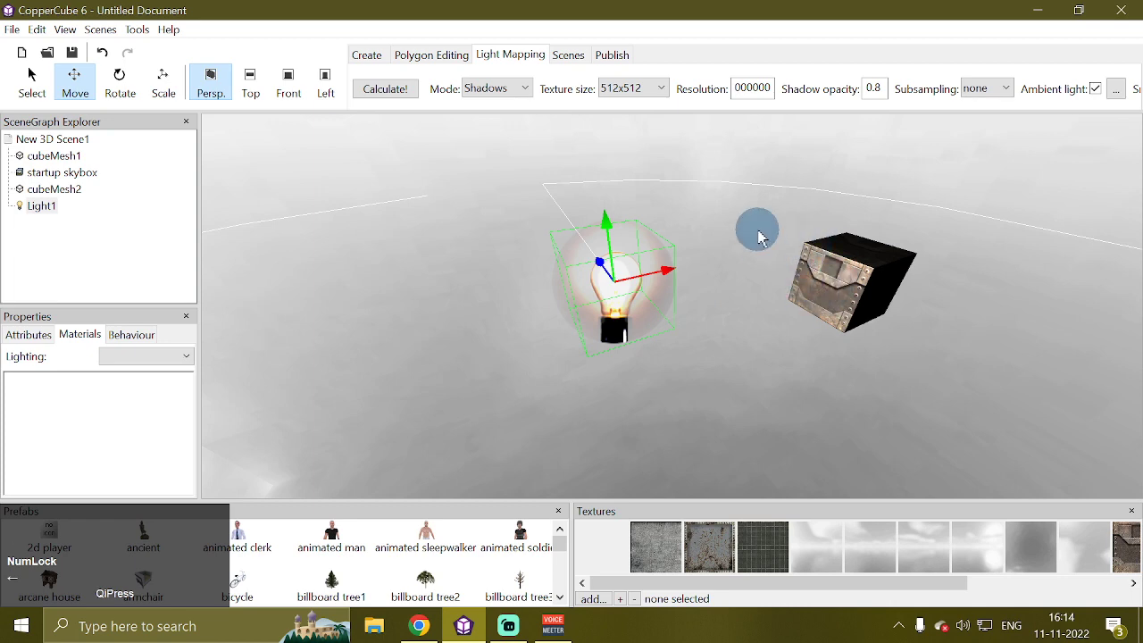
{"action": "left_click_drag", "start_coordinate": [596, 265], "coordinate": [616, 284]}
{"action": "key", "text": "Right"}
{"action": "key", "text": "Right"}
Inspect the overlapping cubes from other angles and move the point light along the X axis until it sits over them
{"action": "left_click_drag", "start_coordinate": [851, 297], "coordinate": [789, 288]}
{"action": "key", "text": "Up"}
{"action": "key", "text": "Left"}
{"action": "key", "text": "Up"}
{"action": "key", "text": "Down"}
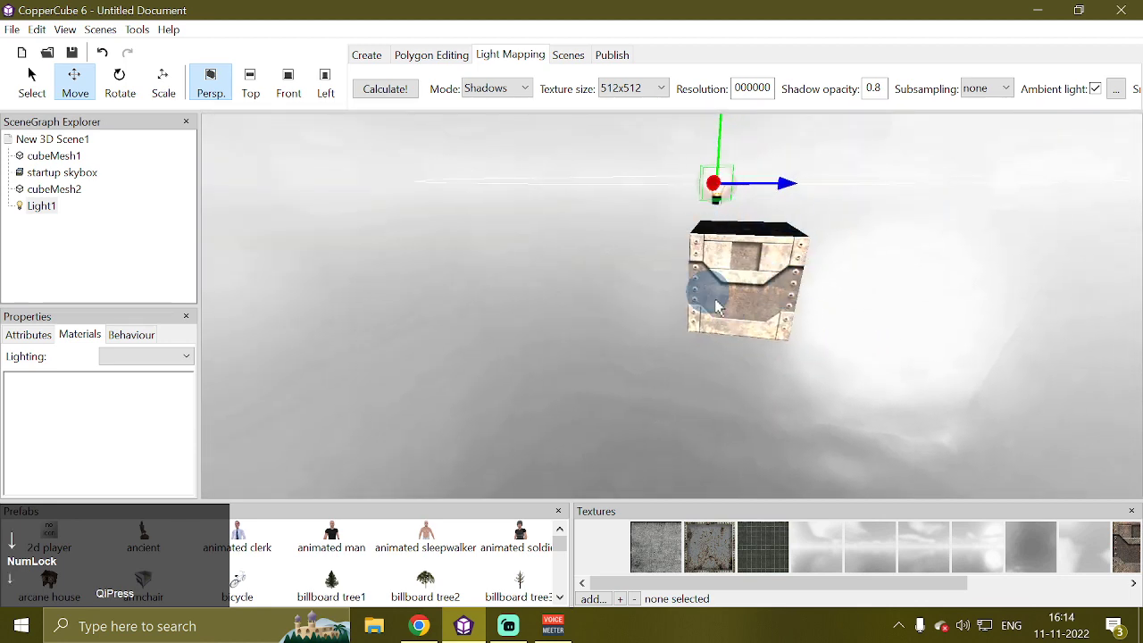
{"action": "left_click_drag", "start_coordinate": [600, 259], "coordinate": [656, 259]}
{"action": "key", "text": "Left"}
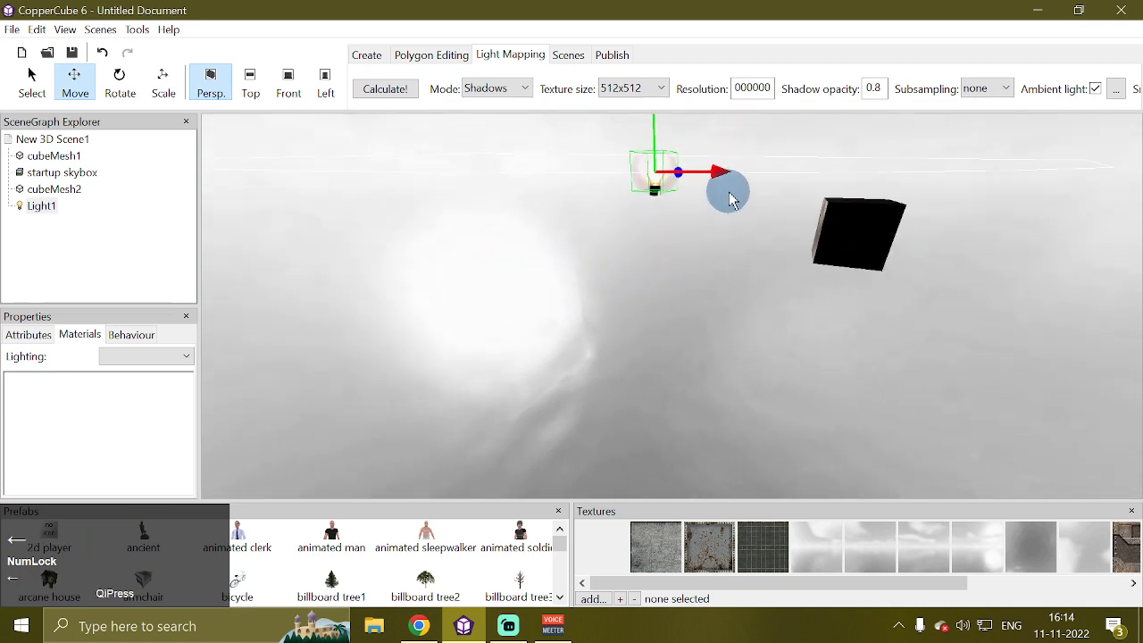
{"action": "left_click_drag", "start_coordinate": [725, 179], "coordinate": [848, 288]}
Move the point light further along the X axis, just beyond the overlapping cubes
{"action": "key", "text": "Up"}
{"action": "key", "text": "Right"}
{"action": "key", "text": "Down"}
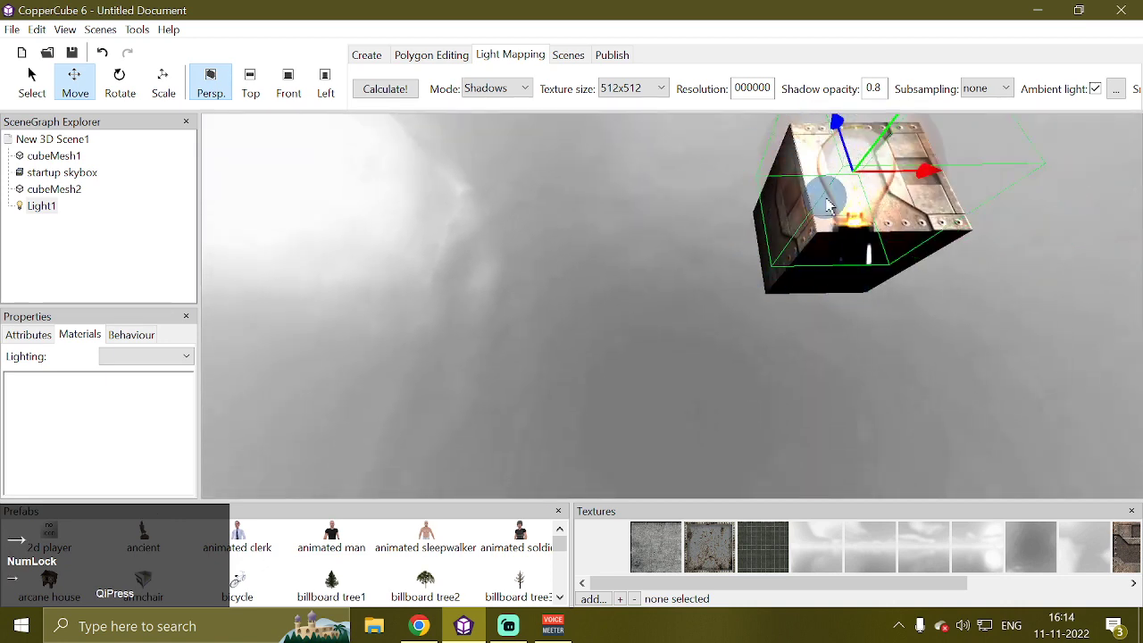
{"action": "left_click_drag", "start_coordinate": [924, 174], "coordinate": [1021, 179]}
Examine the light falling on the different faces of the overlapping cubes from several angles
{"action": "left_click_drag", "start_coordinate": [962, 224], "coordinate": [868, 211]}
{"action": "key", "text": "Right"}
{"action": "key", "text": "Down"}
{"action": "left_click_drag", "start_coordinate": [712, 200], "coordinate": [712, 319]}
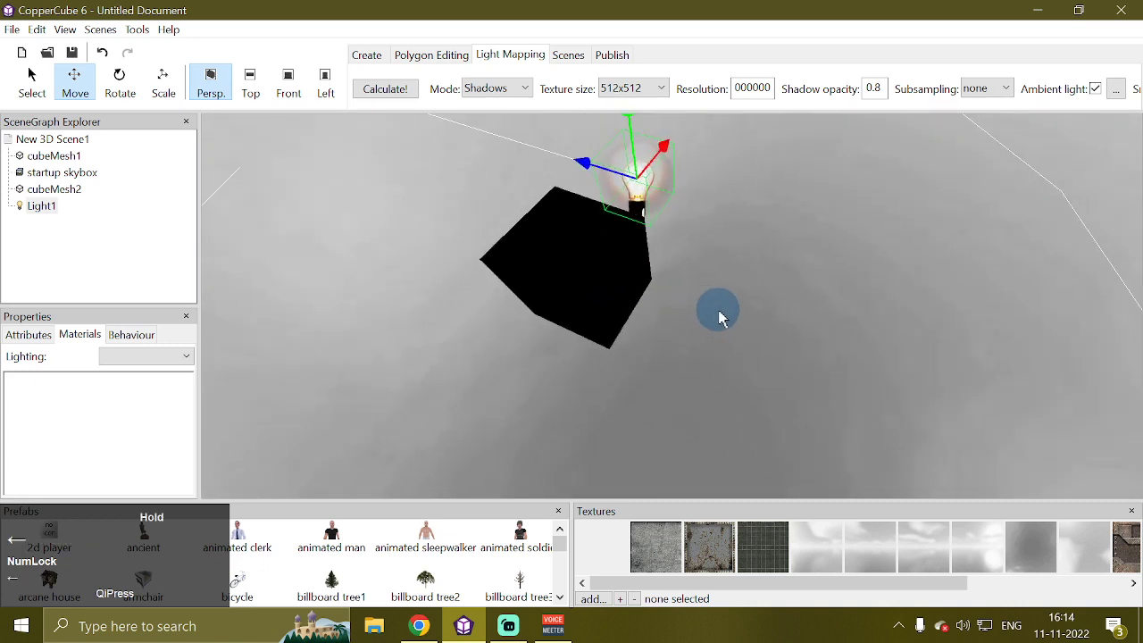
{"action": "key", "text": "Left"}
{"action": "left_click_drag", "start_coordinate": [719, 311], "coordinate": [794, 294]}
{"action": "key", "text": "Up"}
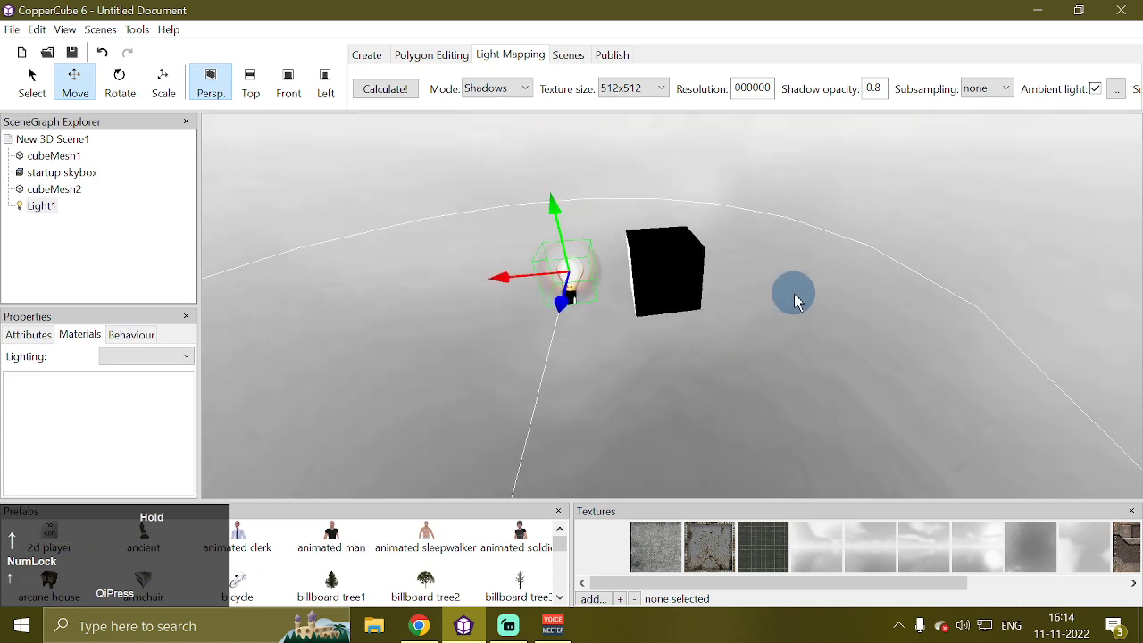
{"action": "right_click_drag", "start_coordinate": [798, 302], "coordinate": [794, 301]}
{"action": "key", "text": "Left"}
{"action": "key", "text": "Down"}
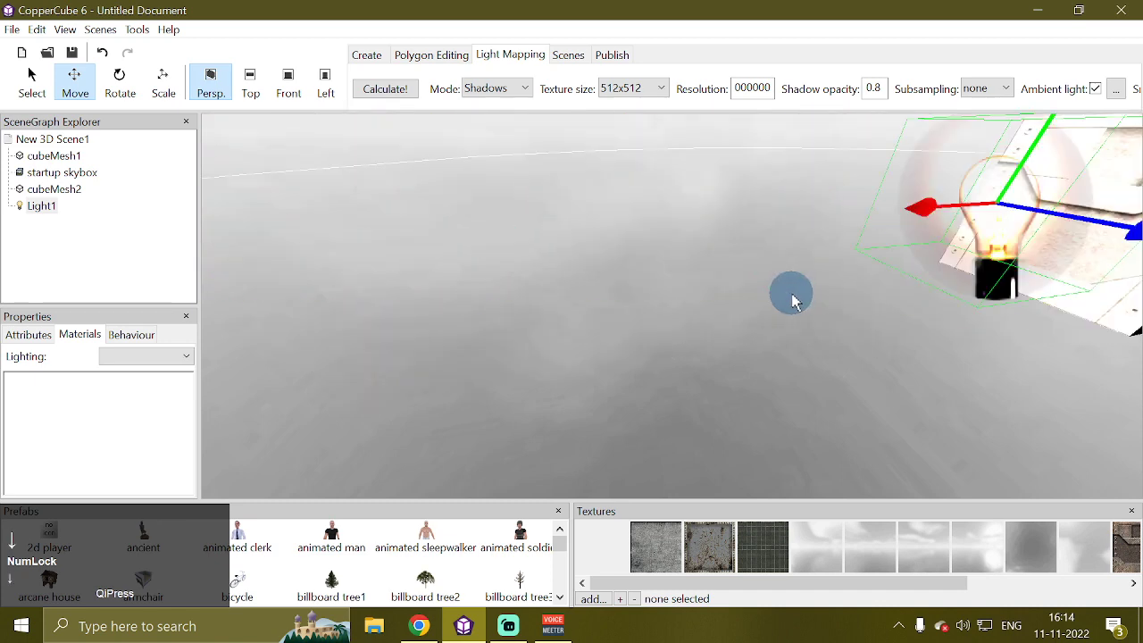